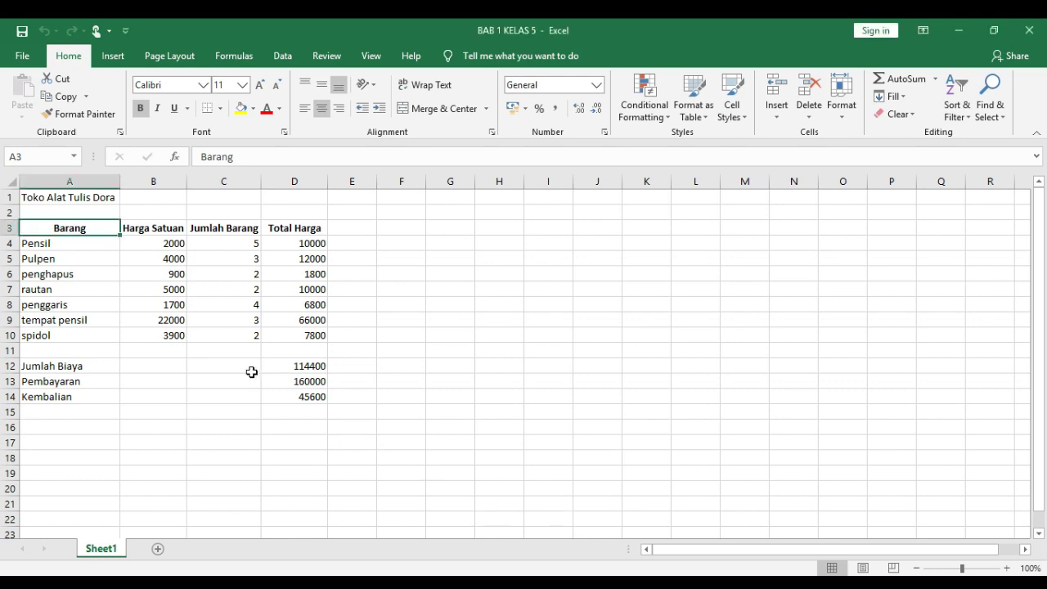
# - Apply All Borders to the whole sales table in A3:D14, including the payment summary rows
pyautogui.click(1006, 567)
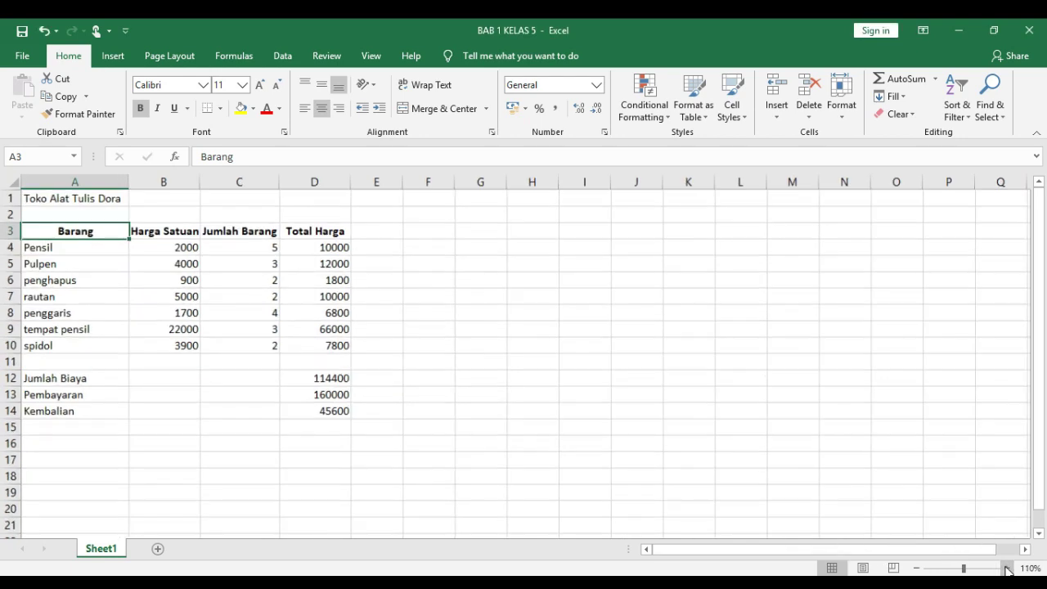
pyautogui.click(1006, 568)
pyautogui.click(1006, 567)
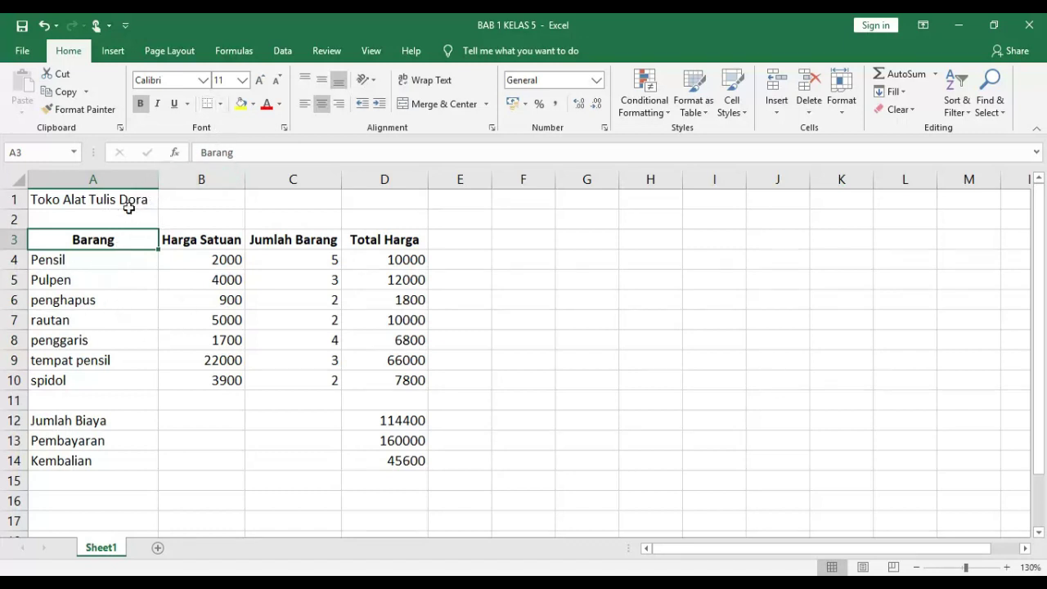
pyautogui.click(220, 104)
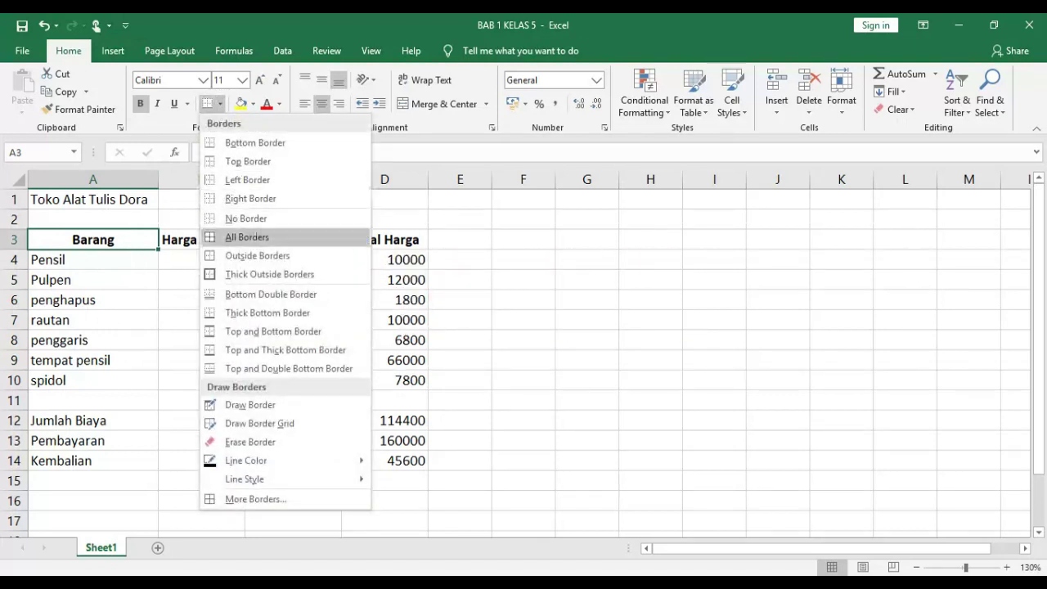
pyautogui.click(102, 242)
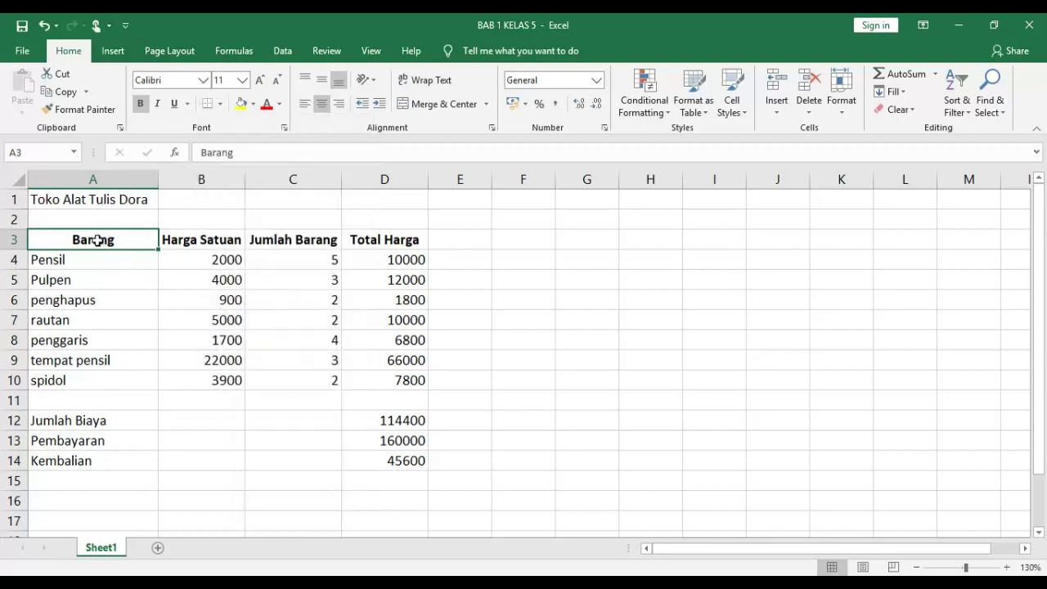
pyautogui.moveTo(58, 242); pyautogui.dragTo(401, 463)
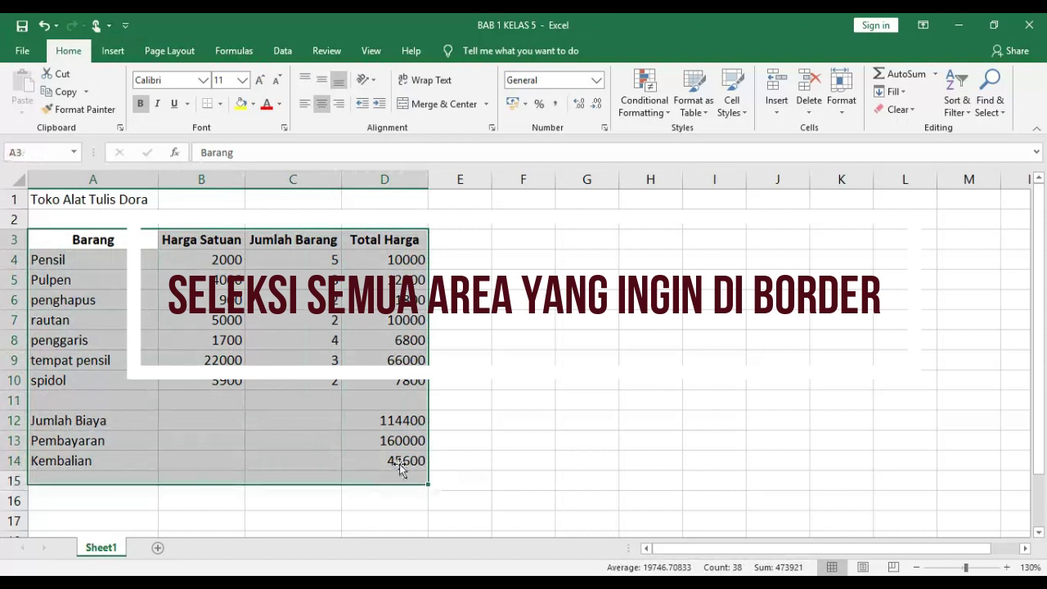
pyautogui.click(219, 104)
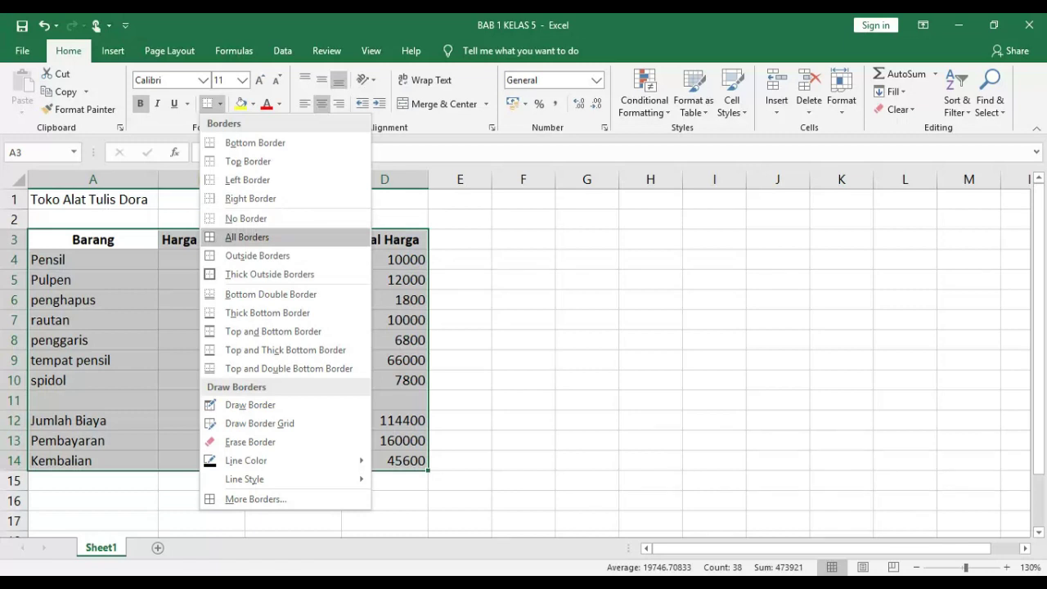
pyautogui.click(271, 237)
pyautogui.click(305, 427)
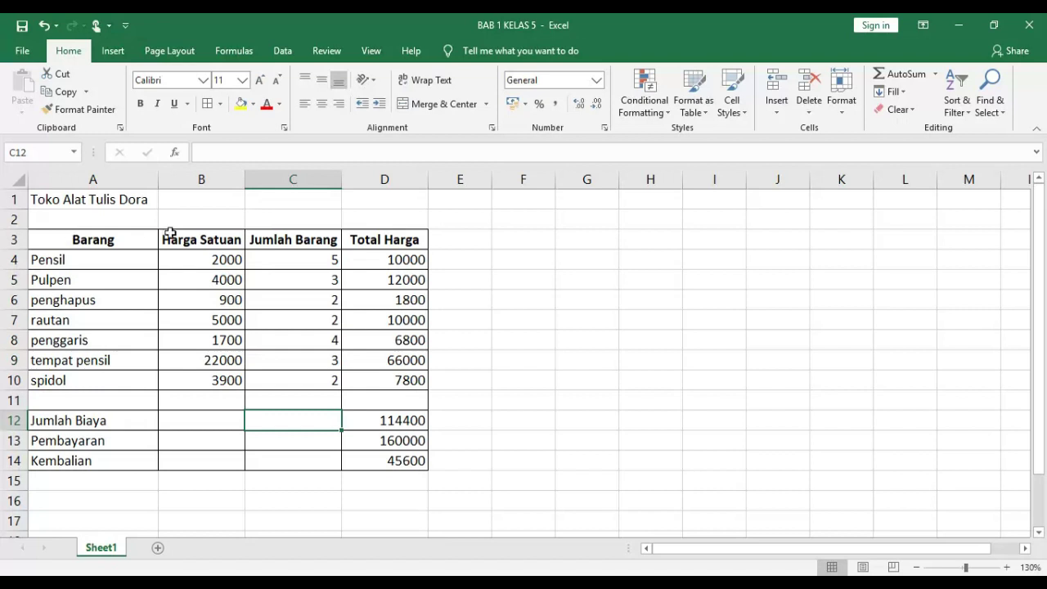
# - Fill the table's header row A3:D3 with the standard yellow colour
pyautogui.click(83, 247)
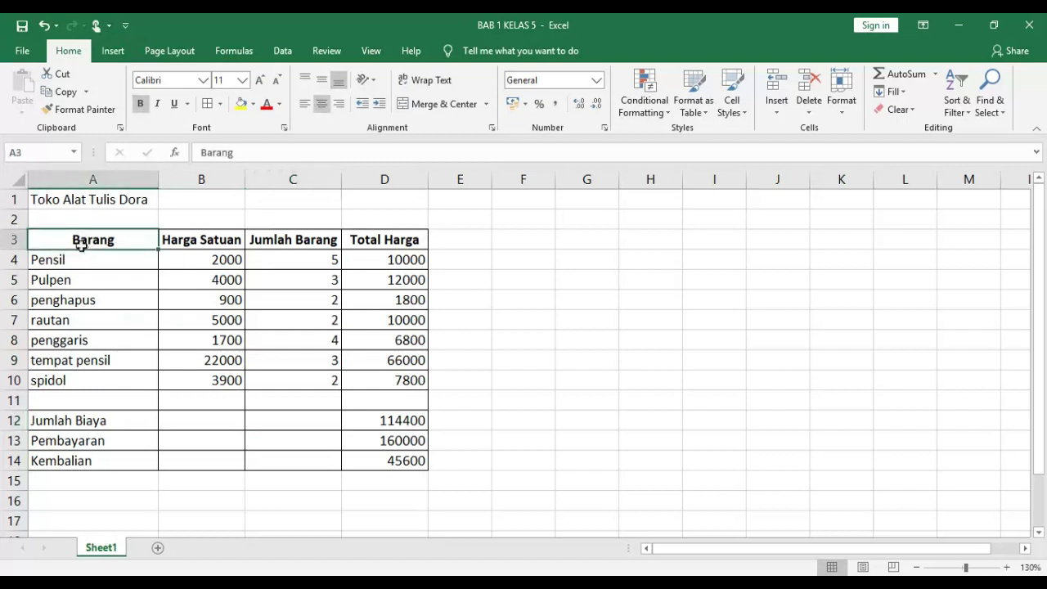
pyautogui.moveTo(75, 238); pyautogui.dragTo(378, 249)
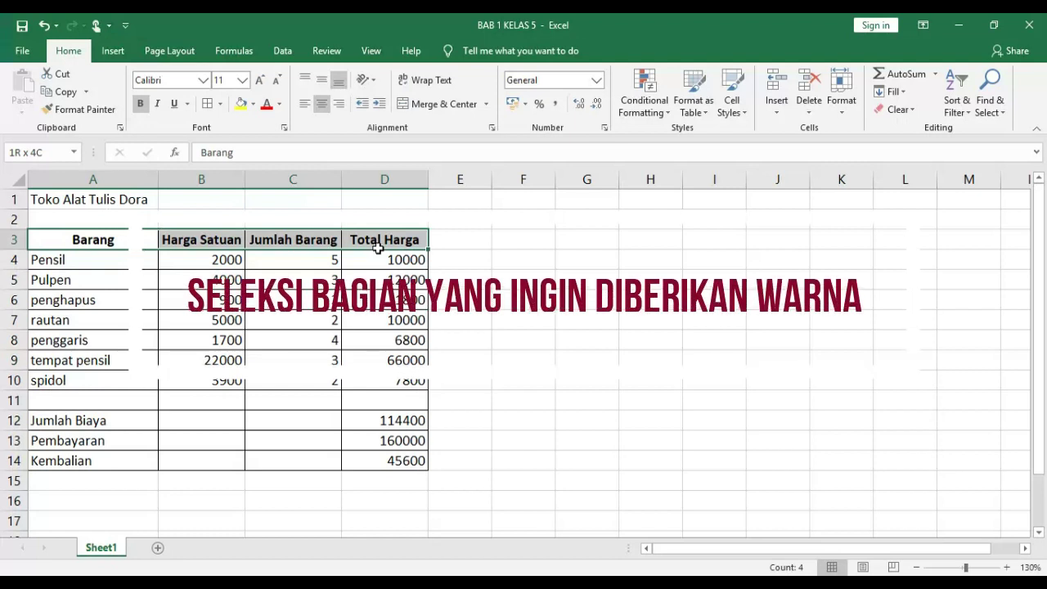
pyautogui.moveTo(378, 247); pyautogui.dragTo(378, 251)
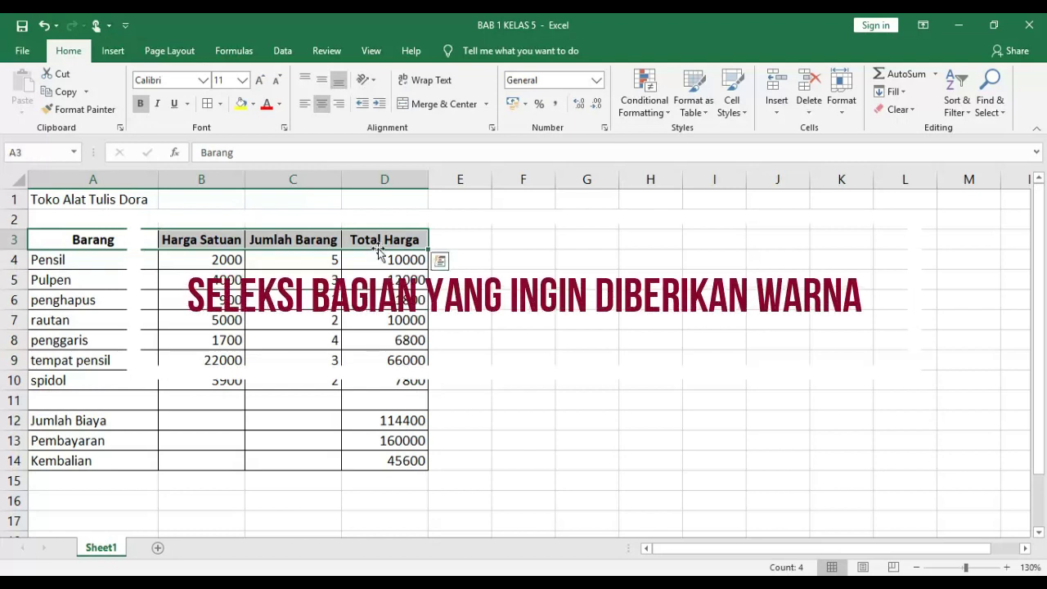
pyautogui.click(253, 105)
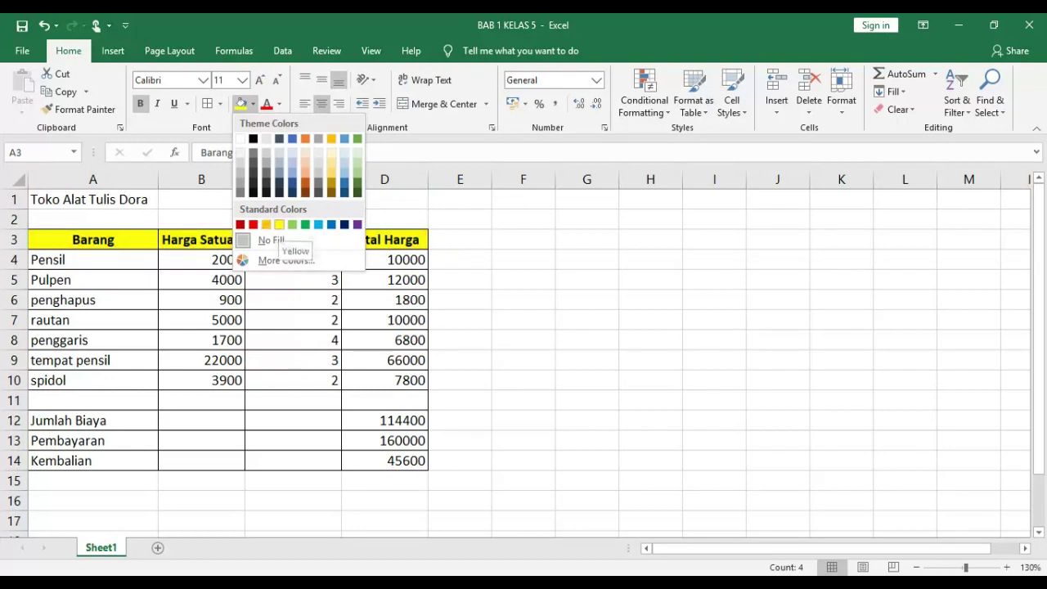
pyautogui.click(279, 225)
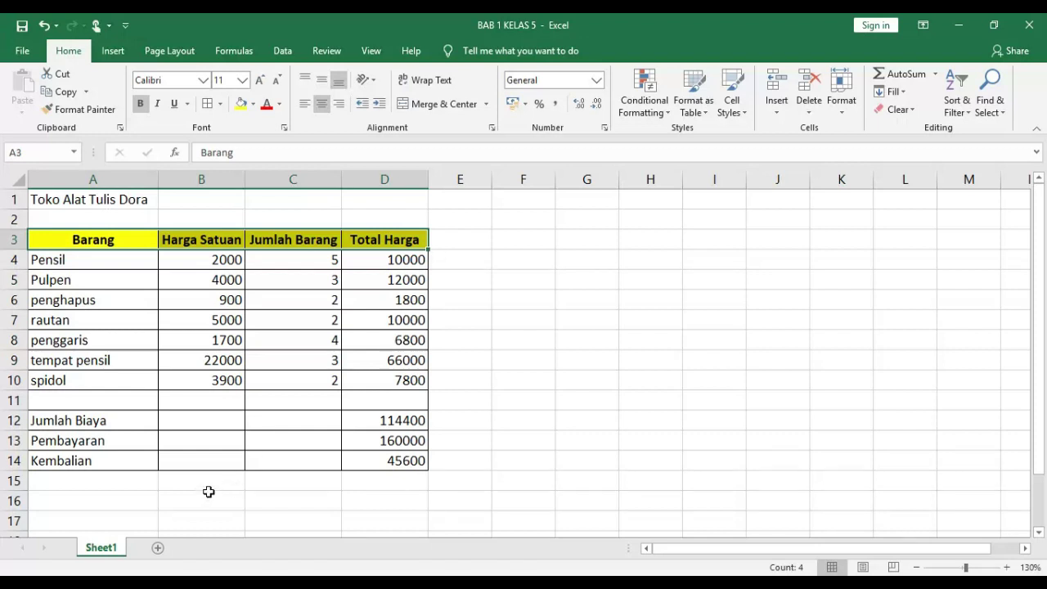
pyautogui.click(384, 277)
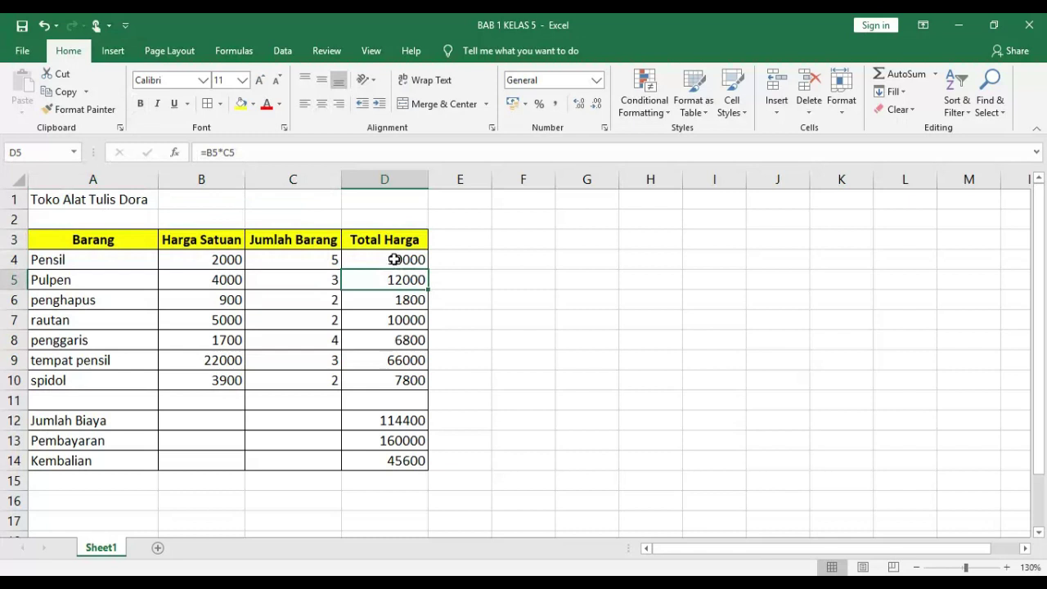
pyautogui.click(495, 256)
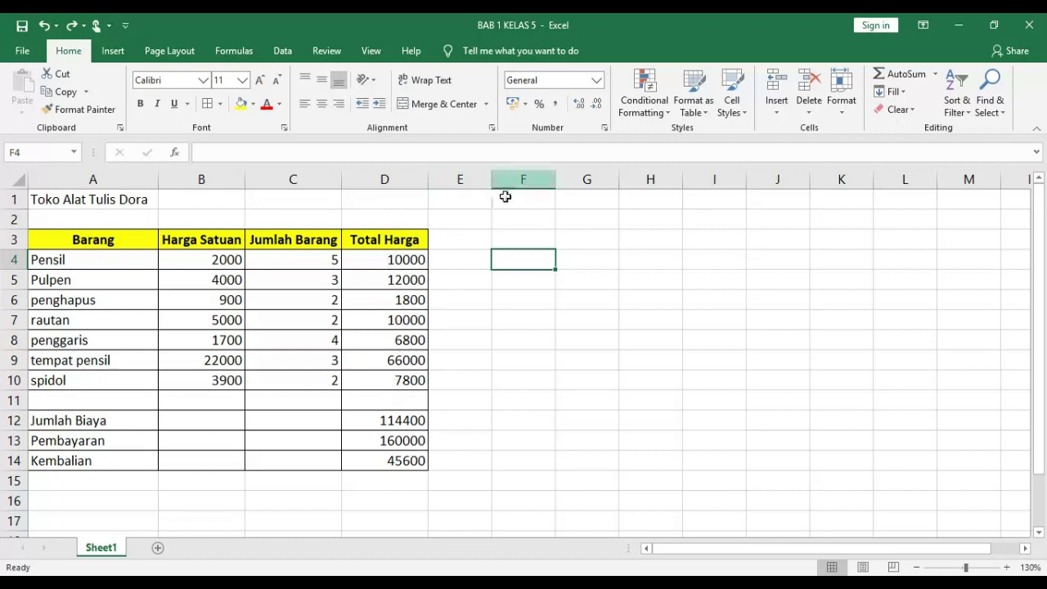
# - Apply the Currency number format to the Pensil total in cell D4
pyautogui.click(413, 259)
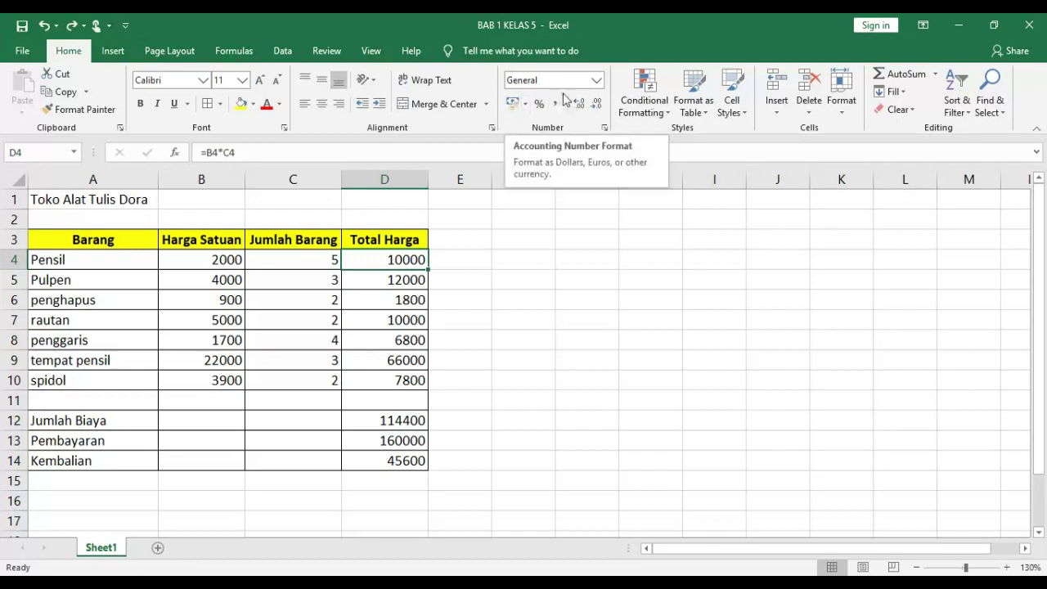
pyautogui.click(597, 80)
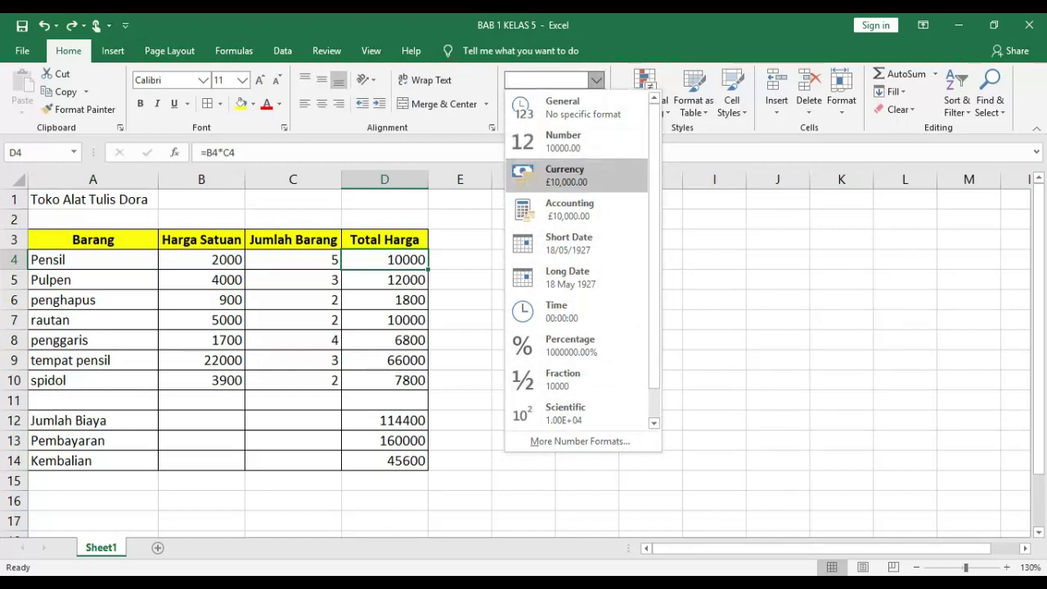
pyautogui.click(587, 175)
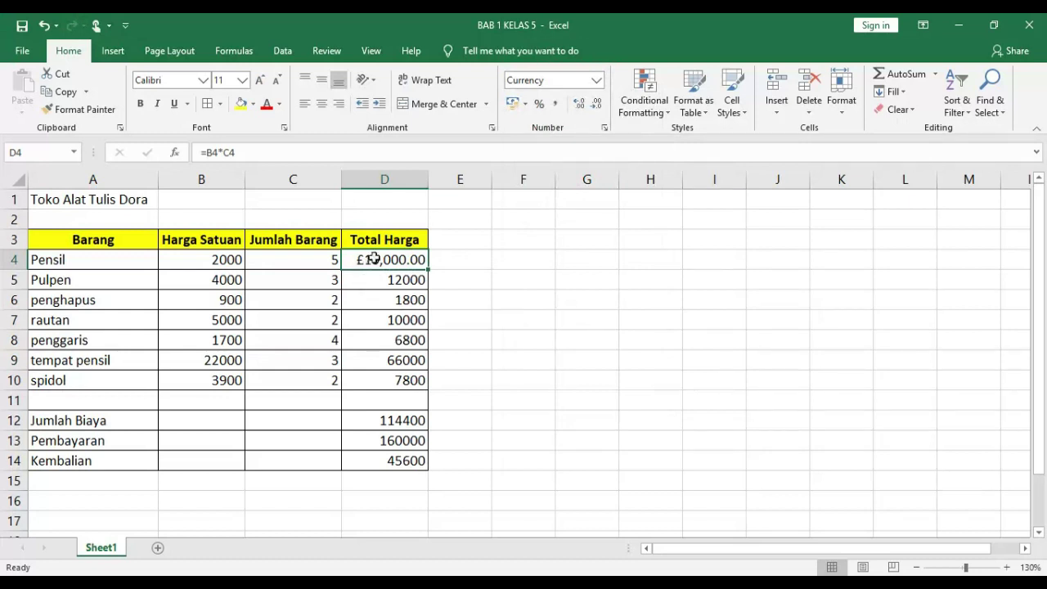
# - Format the Pensil total in D4 as Accounting with the Rp Indonesian symbol and 2 decimal places
pyautogui.click(526, 108)
pyautogui.click(586, 180)
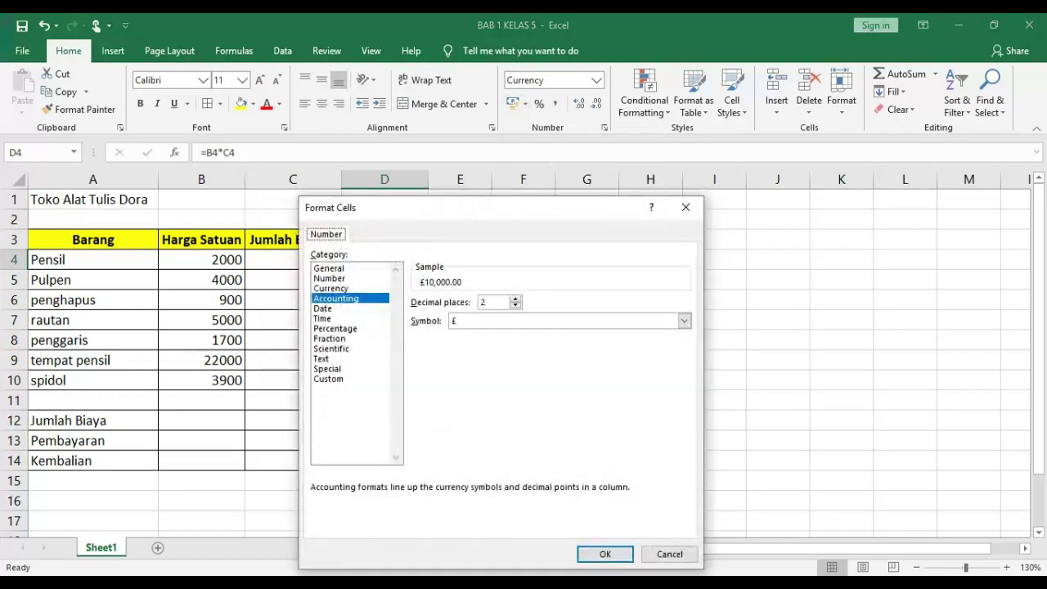
pyautogui.moveTo(514, 218); pyautogui.dragTo(621, 98)
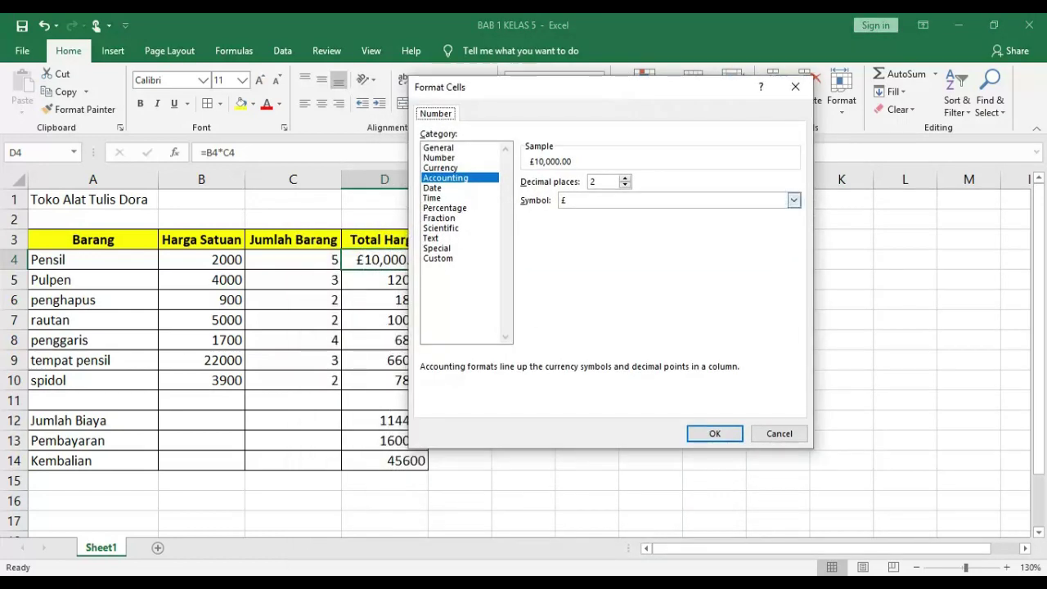
pyautogui.click(793, 201)
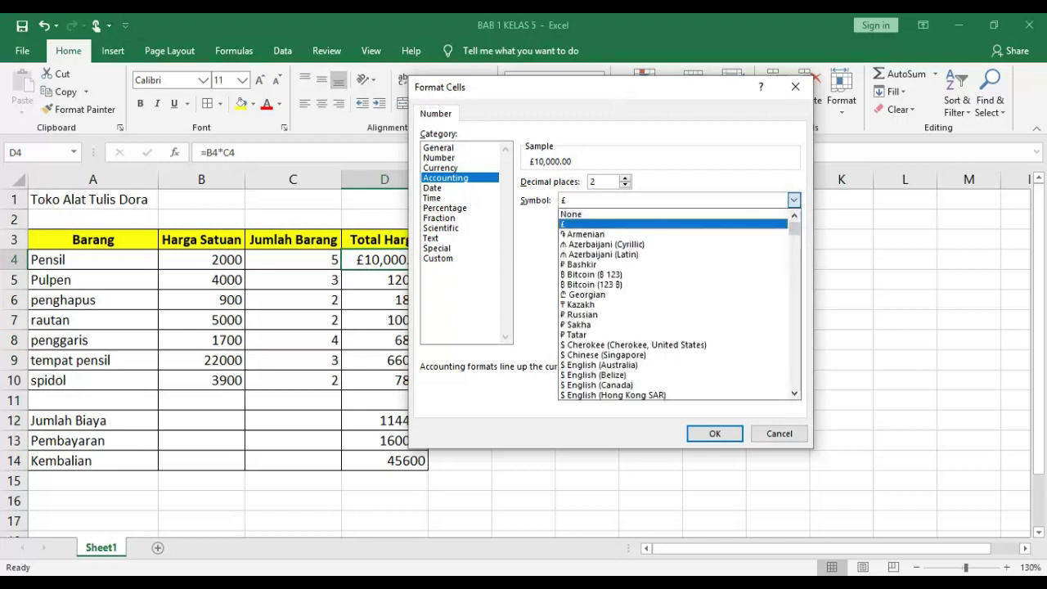
pyautogui.press('Down')
pyautogui.press('Down')
pyautogui.press('Down')
pyautogui.press('Down')
pyautogui.press('Down')
pyautogui.press('Down')
pyautogui.press('Down')
pyautogui.press('Down')
pyautogui.press('Down')
pyautogui.press('Down')
pyautogui.press('Down')
pyautogui.press('Down')
pyautogui.press('Down')
pyautogui.press('Down')
pyautogui.press('Down')
pyautogui.press('Down')
pyautogui.press('Down')
pyautogui.press('Down')
pyautogui.press('Down')
pyautogui.press('Down')
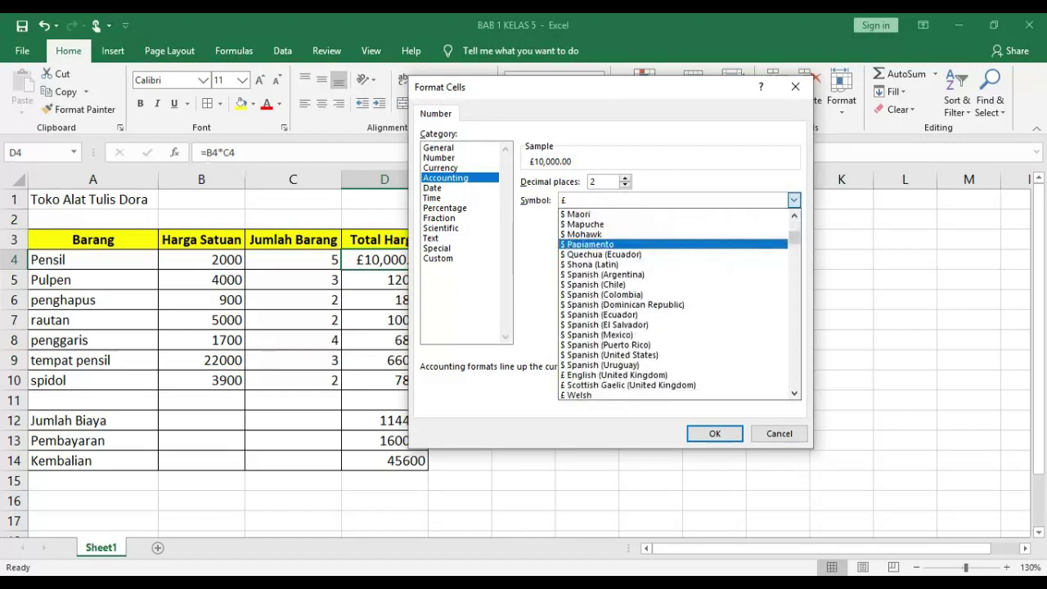
pyautogui.press('Down')
pyautogui.press('Down')
pyautogui.press('Down')
pyautogui.press('Down')
pyautogui.press('Down')
pyautogui.press('Down')
pyautogui.press('Down')
pyautogui.press('Down')
pyautogui.press('Down')
pyautogui.press('Down')
pyautogui.press('Down')
pyautogui.press('Down')
pyautogui.press('Down')
pyautogui.press('Down')
pyautogui.press('Down')
pyautogui.press('Down')
pyautogui.press('Down')
pyautogui.press('Down')
pyautogui.press('Down')
pyautogui.press('Down')
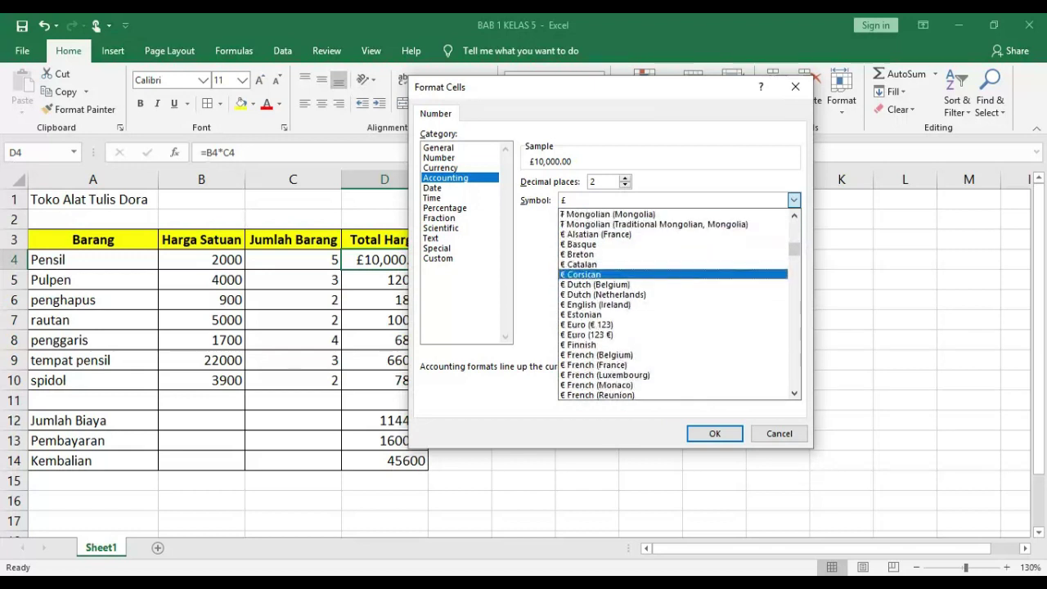
pyautogui.press('Down')
pyautogui.press('Down')
pyautogui.press('Down')
pyautogui.press('Down')
pyautogui.press('Down')
pyautogui.press('Down')
pyautogui.press('Down')
pyautogui.press('Down')
pyautogui.press('Down')
pyautogui.press('Down')
pyautogui.press('Down')
pyautogui.press('Down')
pyautogui.press('Down')
pyautogui.press('Down')
pyautogui.press('Down')
pyautogui.press('Down')
pyautogui.press('Down')
pyautogui.press('Down')
pyautogui.press('Down')
pyautogui.press('Down')
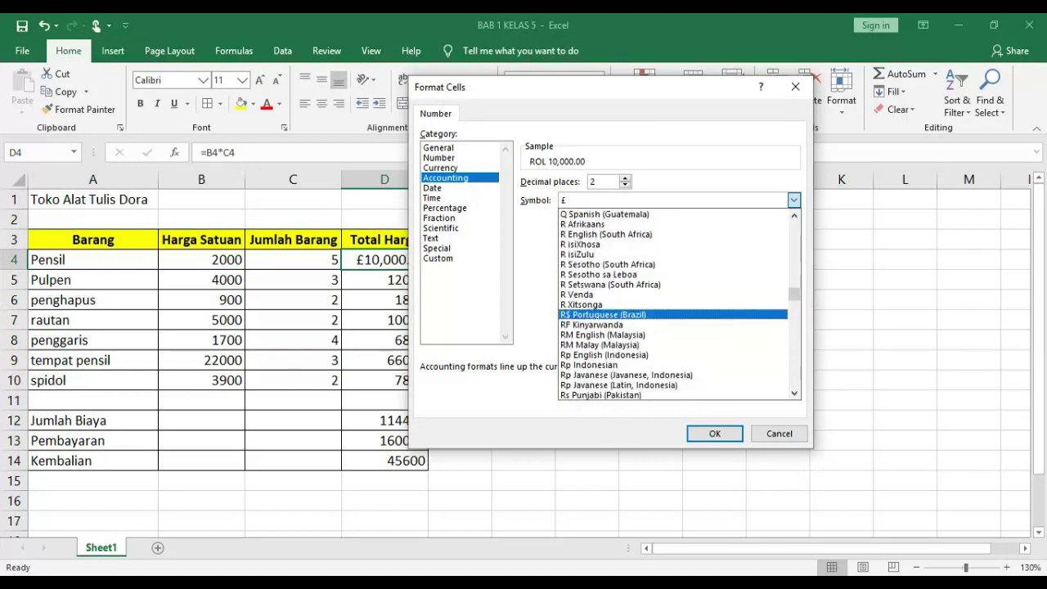
pyautogui.press('Down')
pyautogui.press('Down')
pyautogui.press('Down')
pyautogui.press('Down')
pyautogui.press('Down')
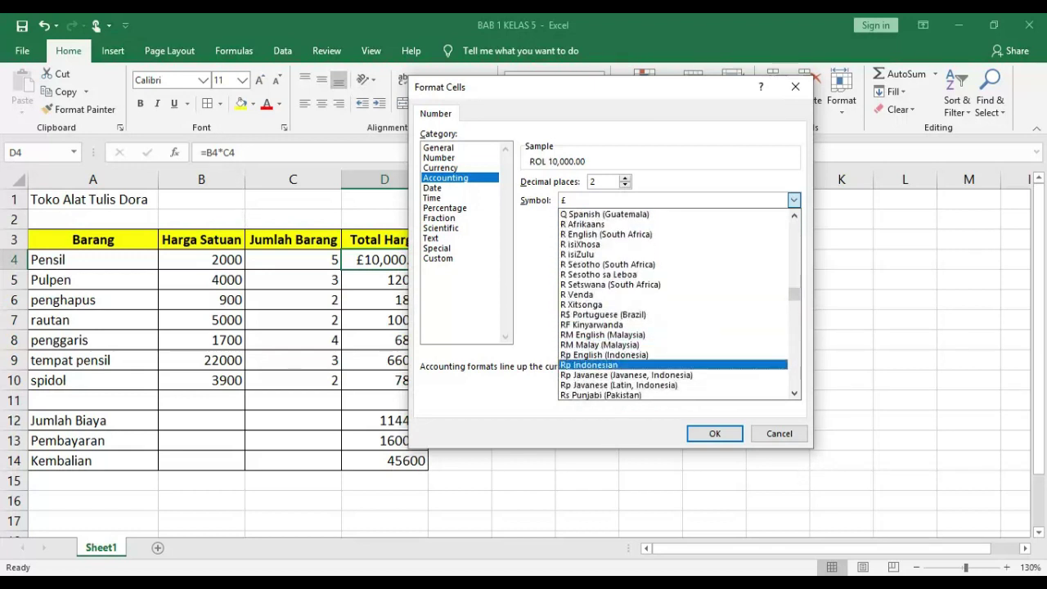
pyautogui.press('Up')
pyautogui.press('Up')
pyautogui.press('Up')
pyautogui.press('Up')
pyautogui.press('Up')
pyautogui.press('Up')
pyautogui.press('Up')
pyautogui.press('Up')
pyautogui.press('Down')
pyautogui.press('Down')
pyautogui.press('Down')
pyautogui.press('Down')
pyautogui.press('Down')
pyautogui.press('Down')
pyautogui.press('Down')
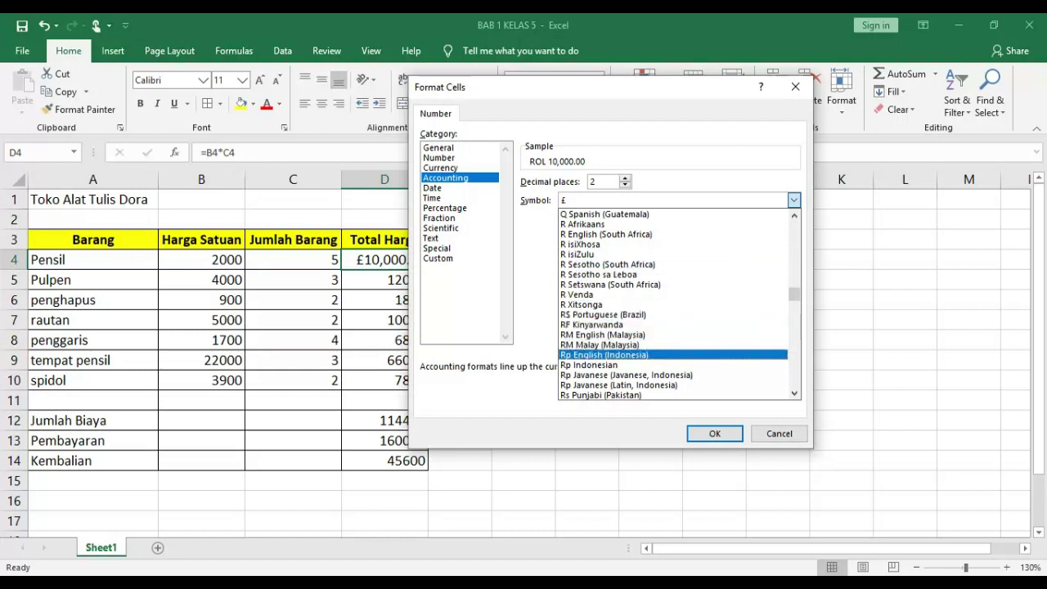
pyautogui.press('Down')
pyautogui.press('Down')
pyautogui.press('Up')
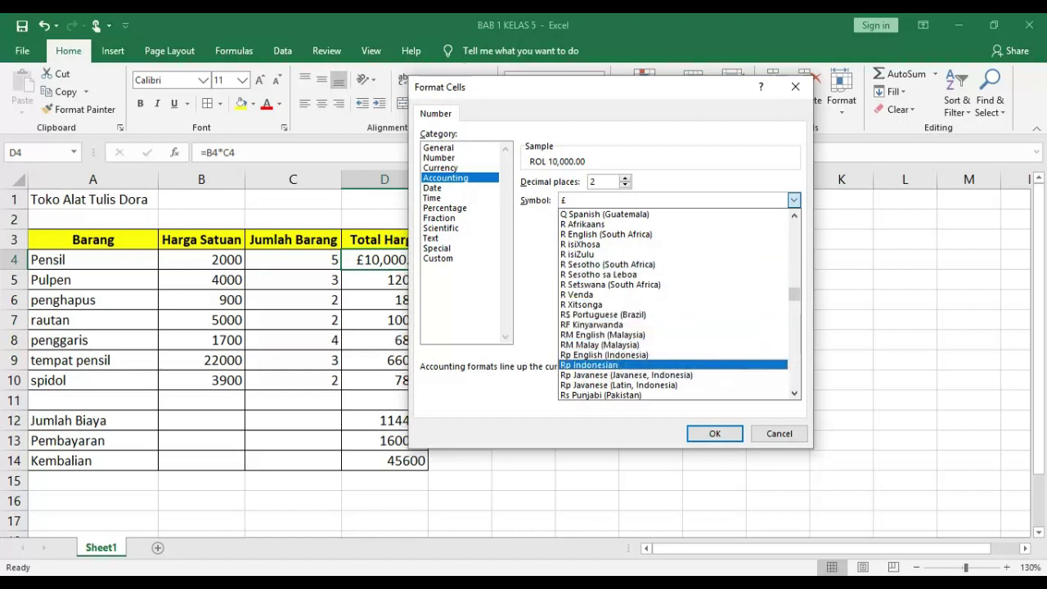
pyautogui.press('Down')
pyautogui.press('Up')
pyautogui.press('Up')
pyautogui.press('Down')
pyautogui.press('Return')
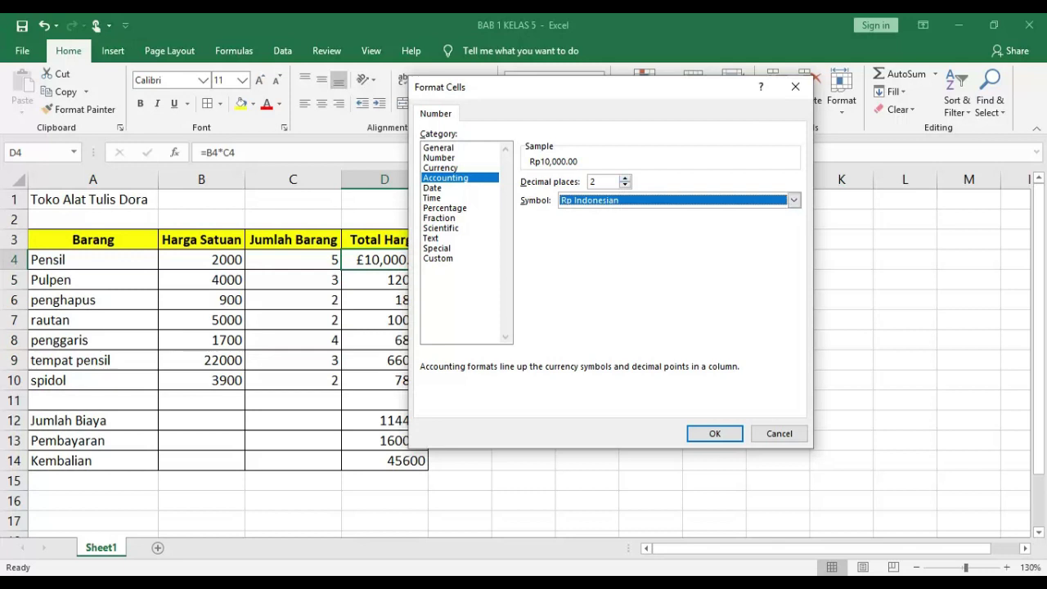
pyautogui.hotkey('shift', 'Tab')
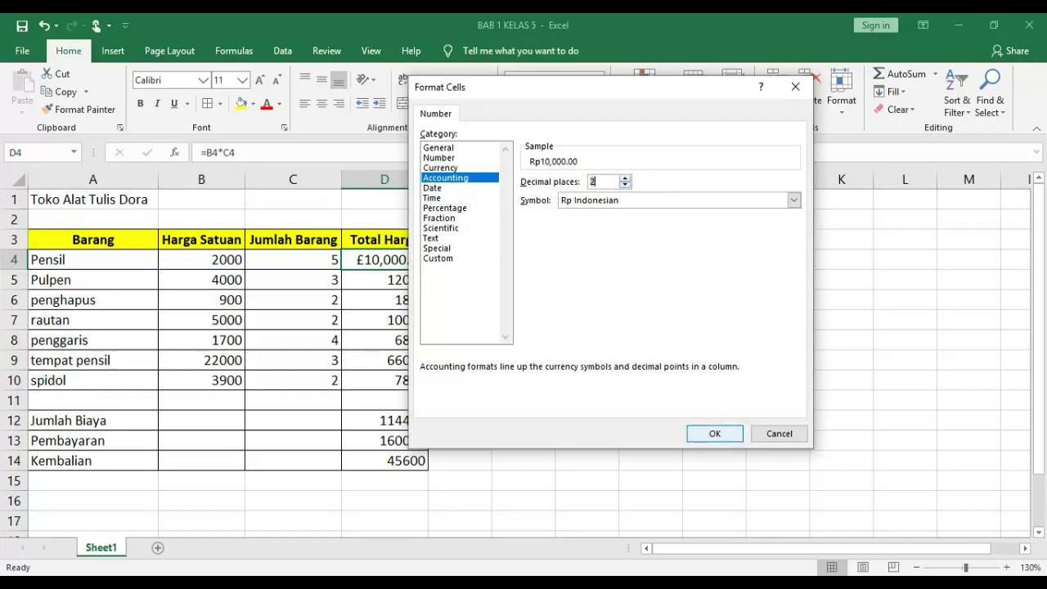
pyautogui.click(719, 432)
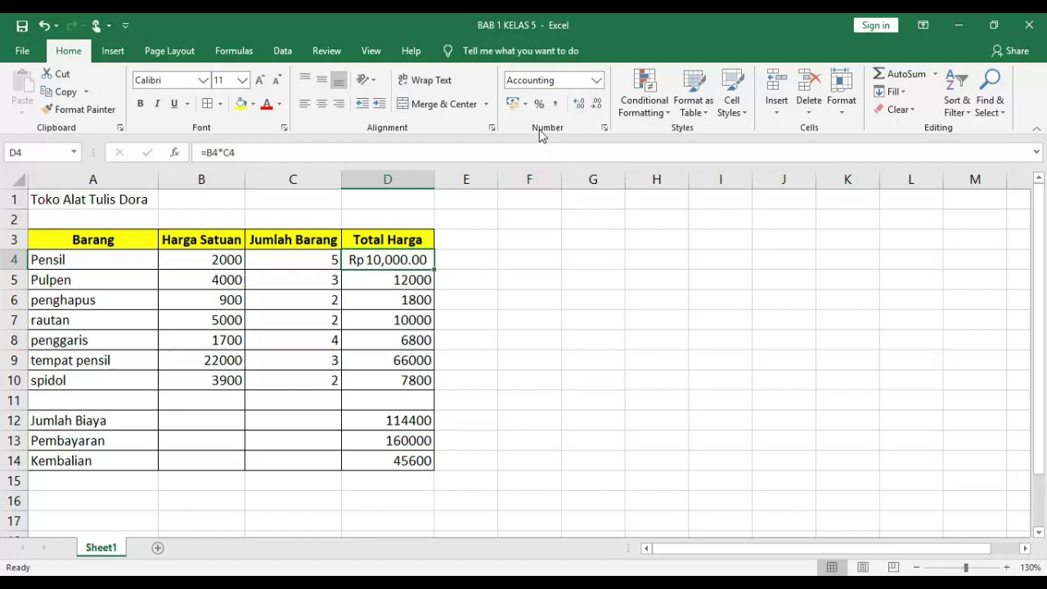
pyautogui.click(596, 79)
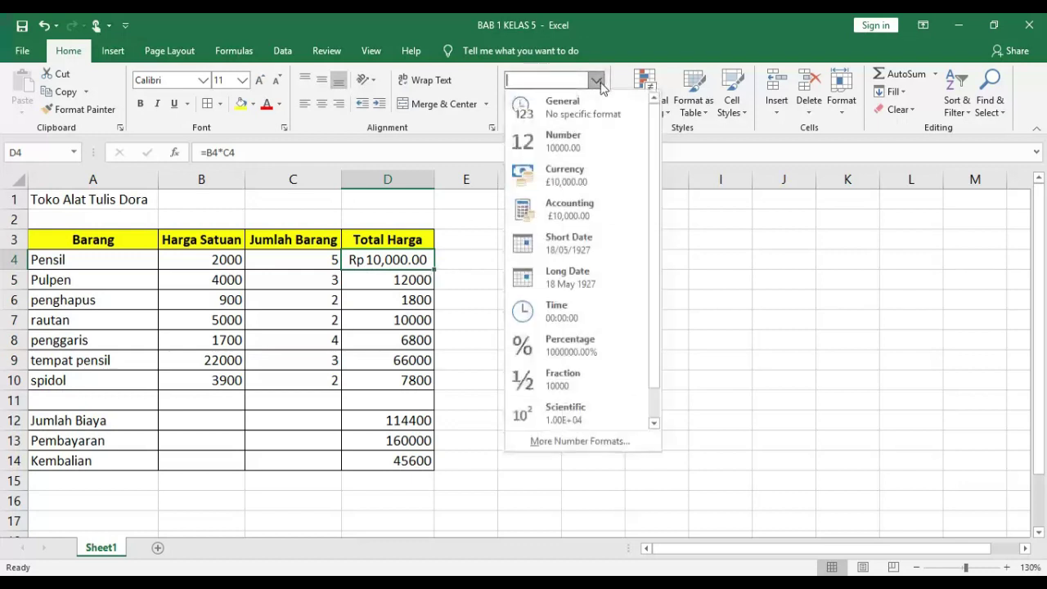
pyautogui.click(697, 224)
pyautogui.click(525, 103)
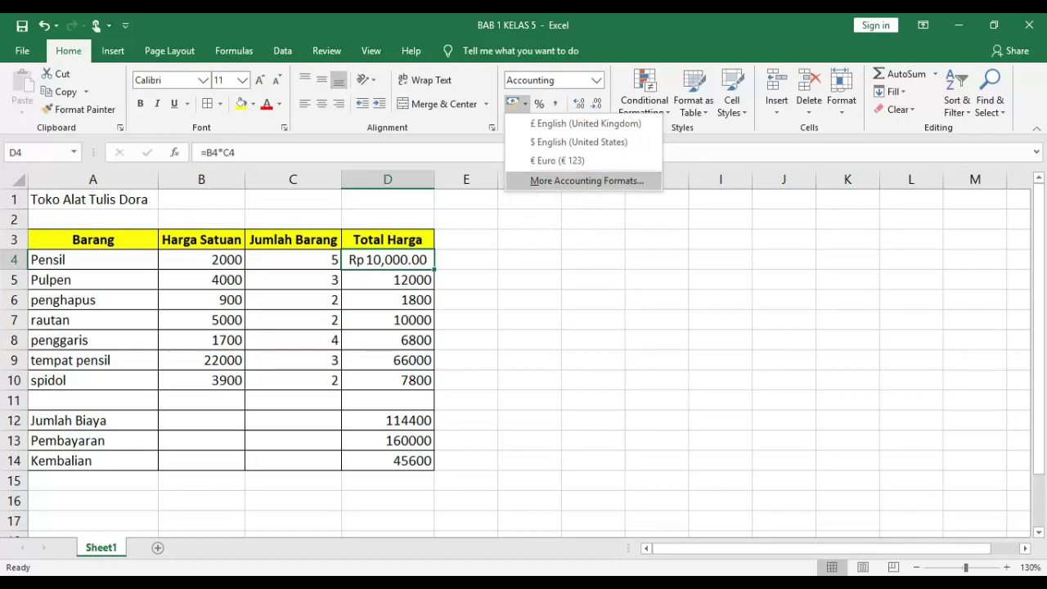
pyautogui.click(564, 180)
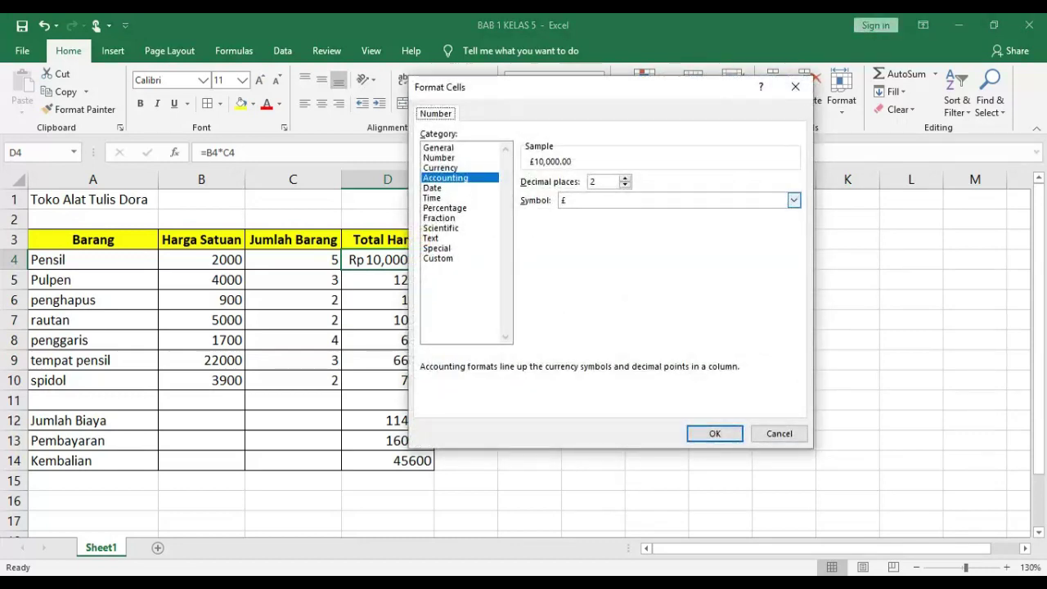
pyautogui.click(793, 200)
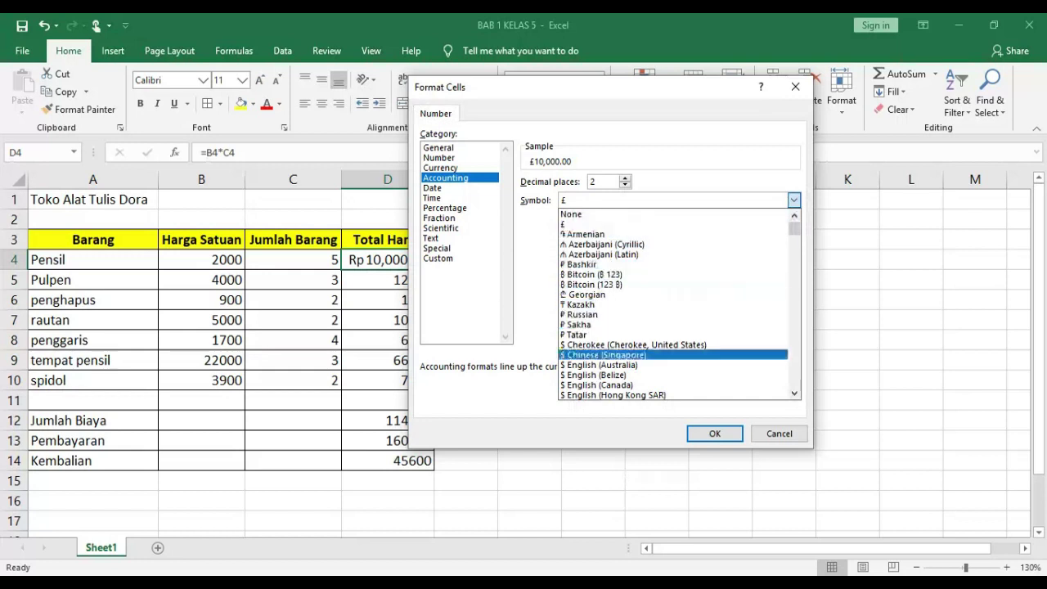
pyautogui.scroll(-10, 646, 334)
pyautogui.scroll(-3, 646, 334)
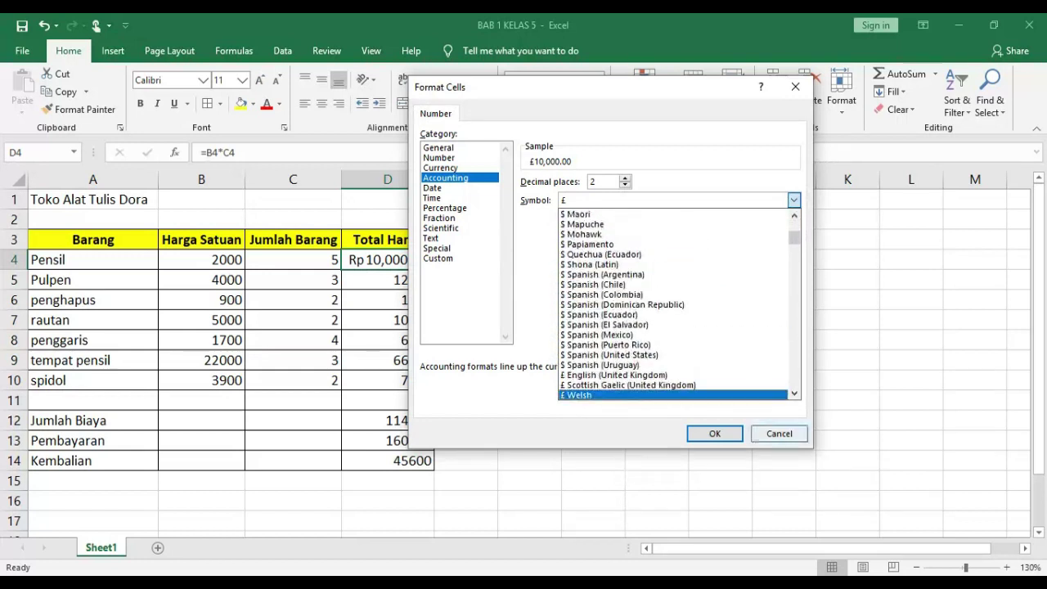
pyautogui.click(621, 395)
pyautogui.click(714, 433)
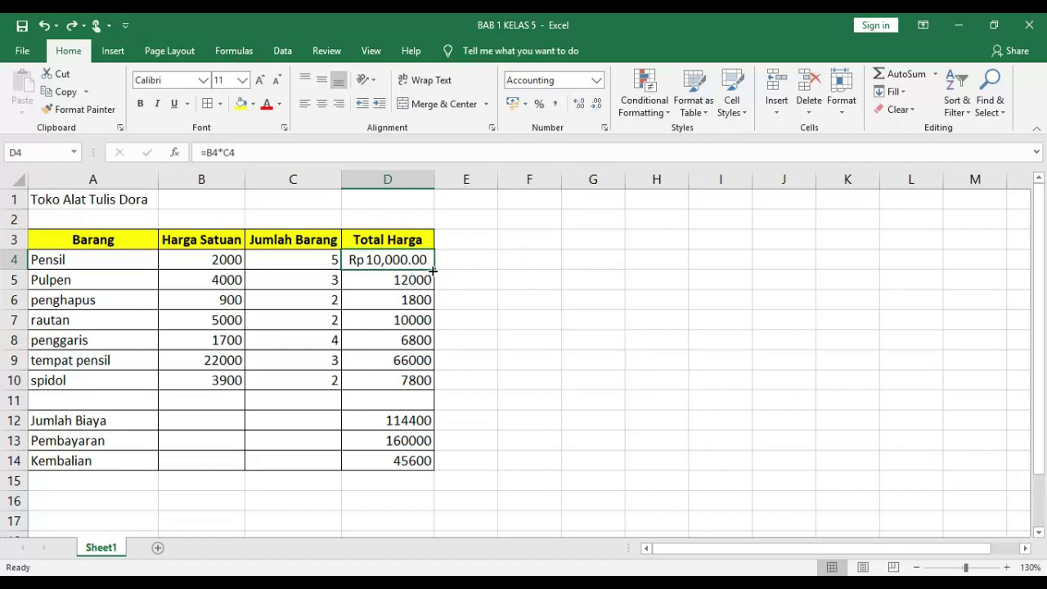
# - Fill the Pensil total in D4 down to D10 so all item totals take its rupiah Accounting format
pyautogui.moveTo(433, 270); pyautogui.dragTo(423, 382)
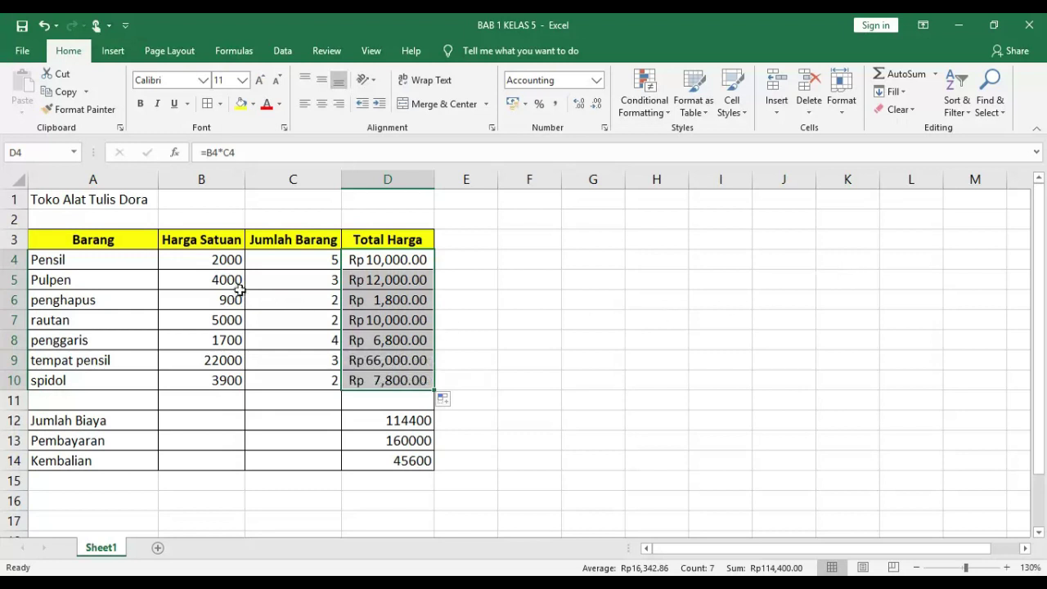
# - Apply Currency to the Pensil unit price in B4 and switch it to Accounting with the Rp symbol and 2 decimal places
pyautogui.click(226, 260)
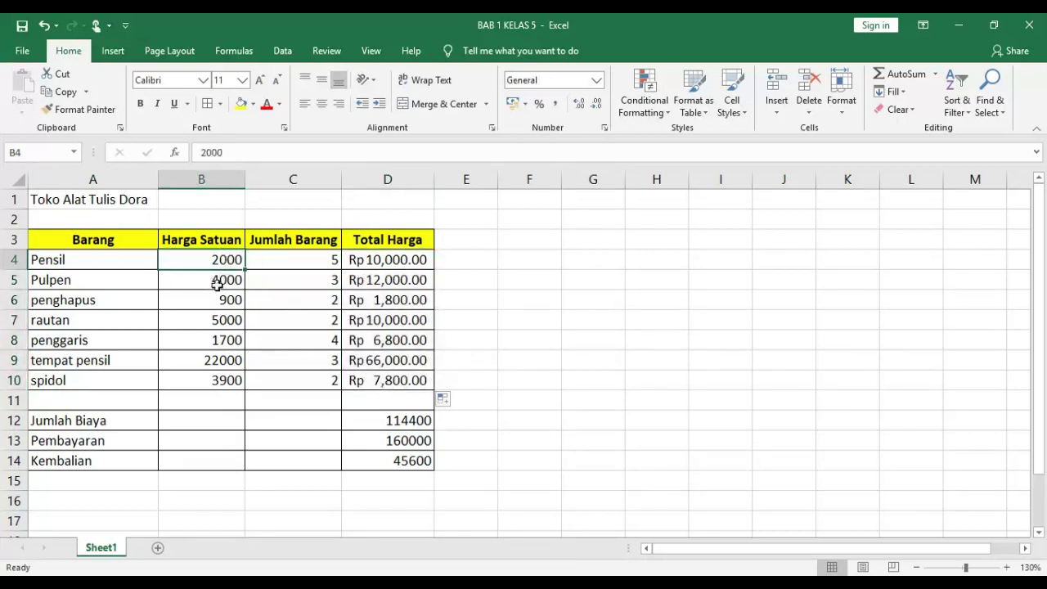
pyautogui.click(596, 79)
pyautogui.click(564, 174)
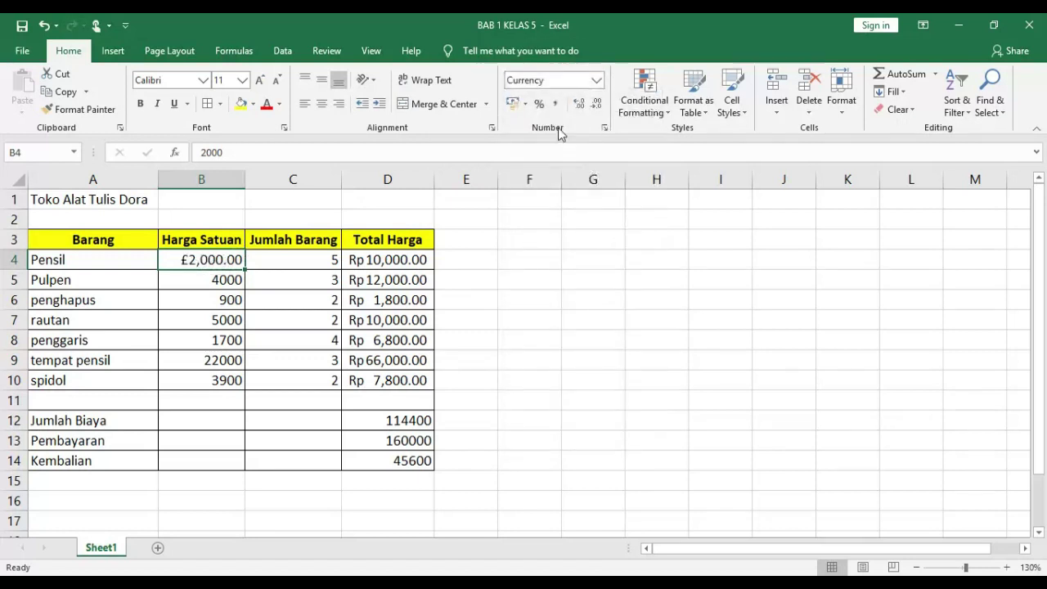
pyautogui.click(525, 104)
pyautogui.click(587, 180)
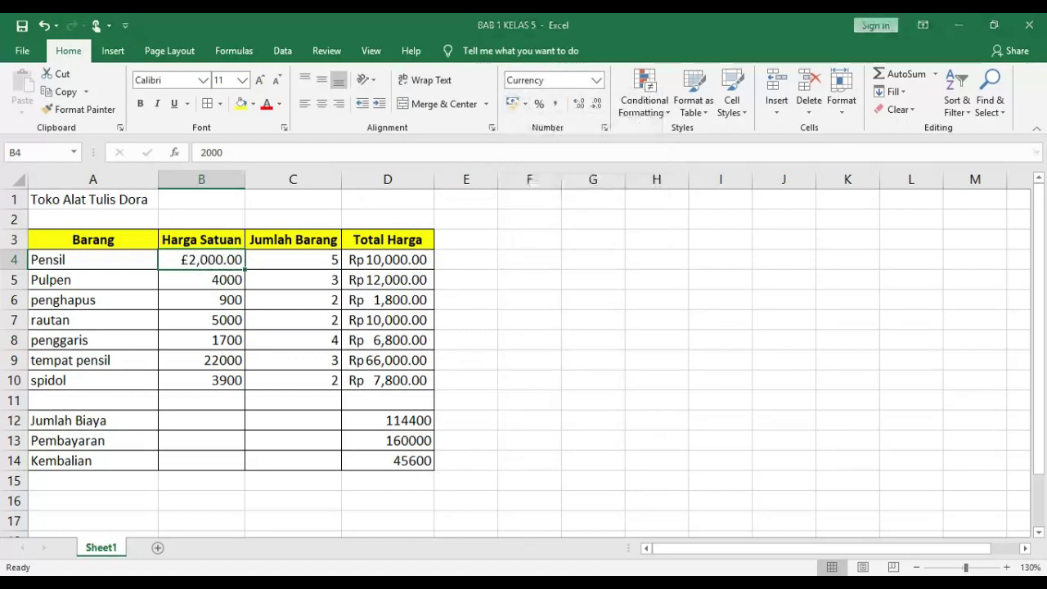
pyautogui.hotkey('alt', 'Down')
pyautogui.press('Down')
pyautogui.press('Down')
pyautogui.press('Down')
pyautogui.press('Down')
pyautogui.press('Down')
pyautogui.press('Down')
pyautogui.press('Down')
pyautogui.press('Down')
pyautogui.press('Down')
pyautogui.press('Down')
pyautogui.press('Down')
pyautogui.press('Down')
pyautogui.press('Down')
pyautogui.press('Down')
pyautogui.press('Down')
pyautogui.press('Down')
pyautogui.press('Down')
pyautogui.press('Down')
pyautogui.press('Down')
pyautogui.press('Down')
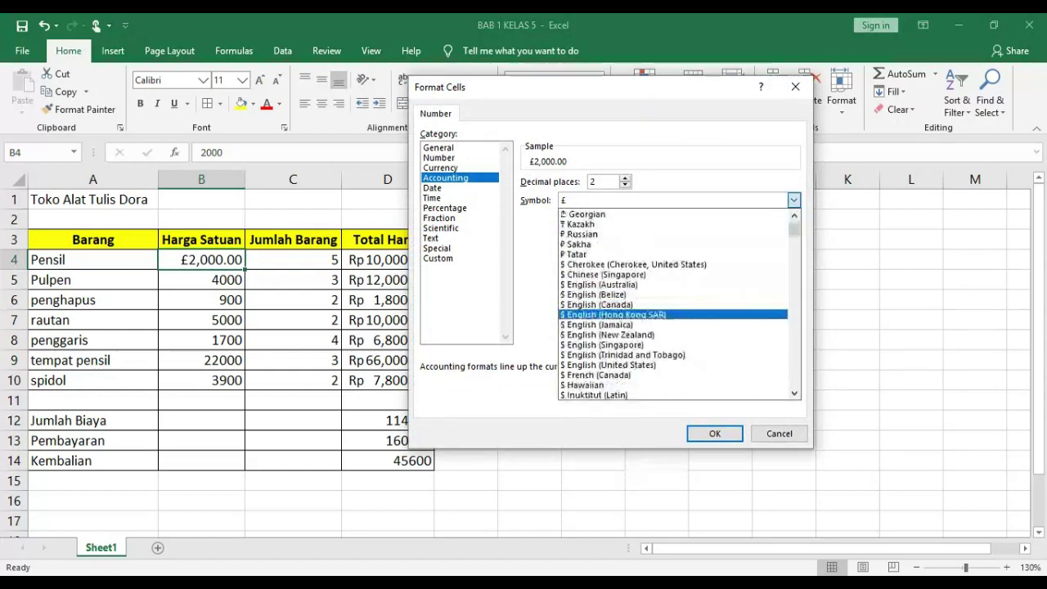
pyautogui.press('Down')
pyautogui.press('Down')
pyautogui.press('Down')
pyautogui.press('Down')
pyautogui.press('Down')
pyautogui.press('Down')
pyautogui.press('Down')
pyautogui.press('Down')
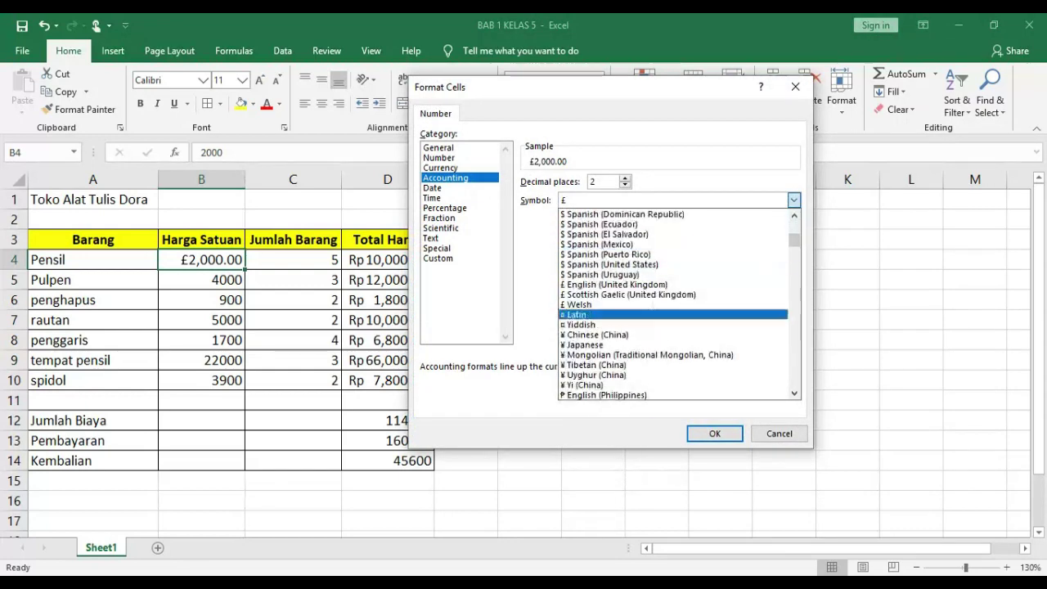
pyautogui.scroll(-20, 679, 304)
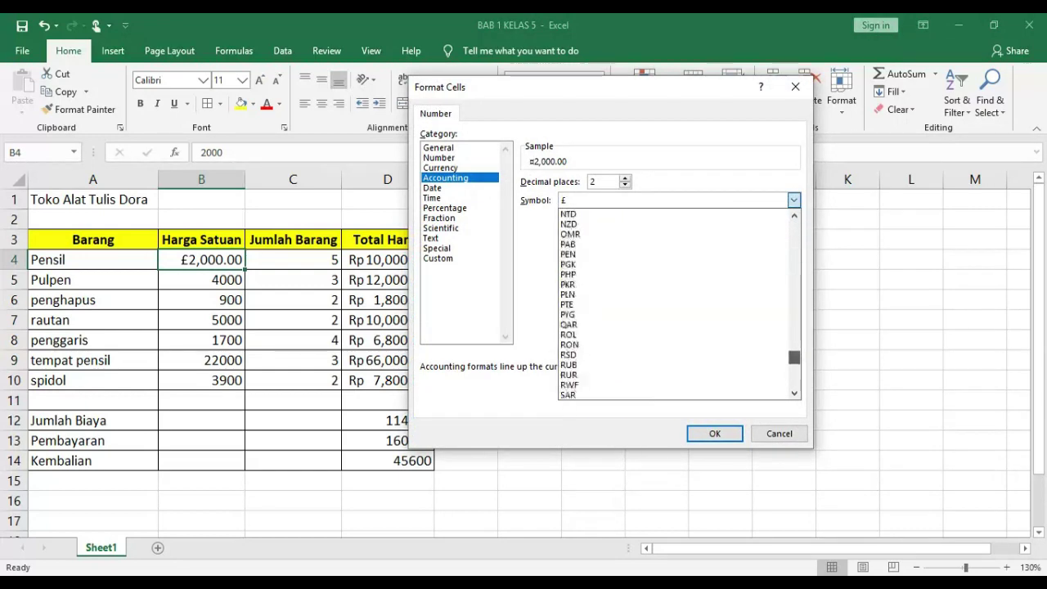
pyautogui.scroll(15, 679, 305)
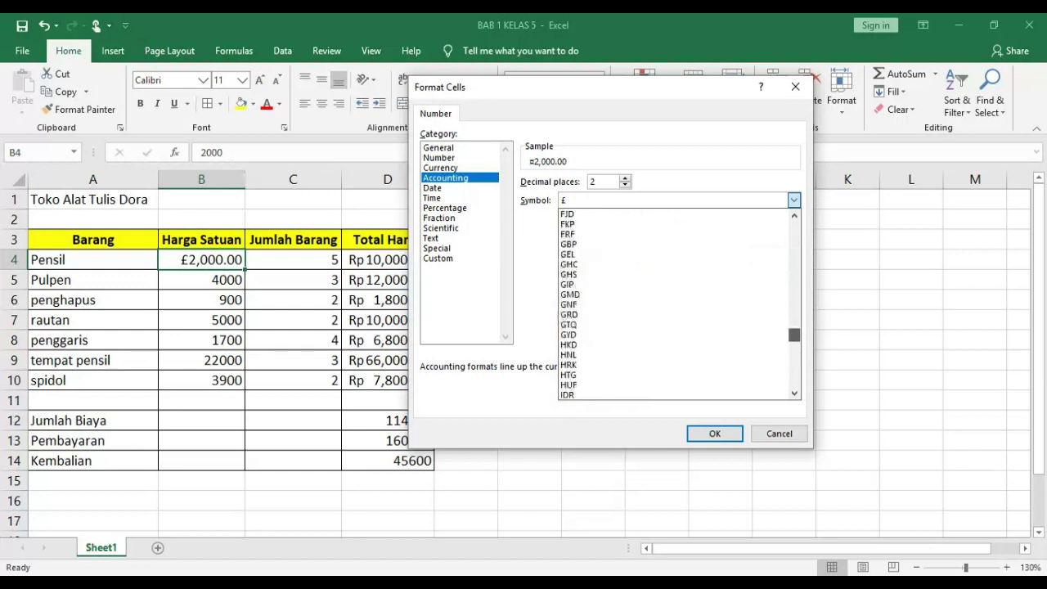
pyautogui.click(622, 274)
pyautogui.click(714, 434)
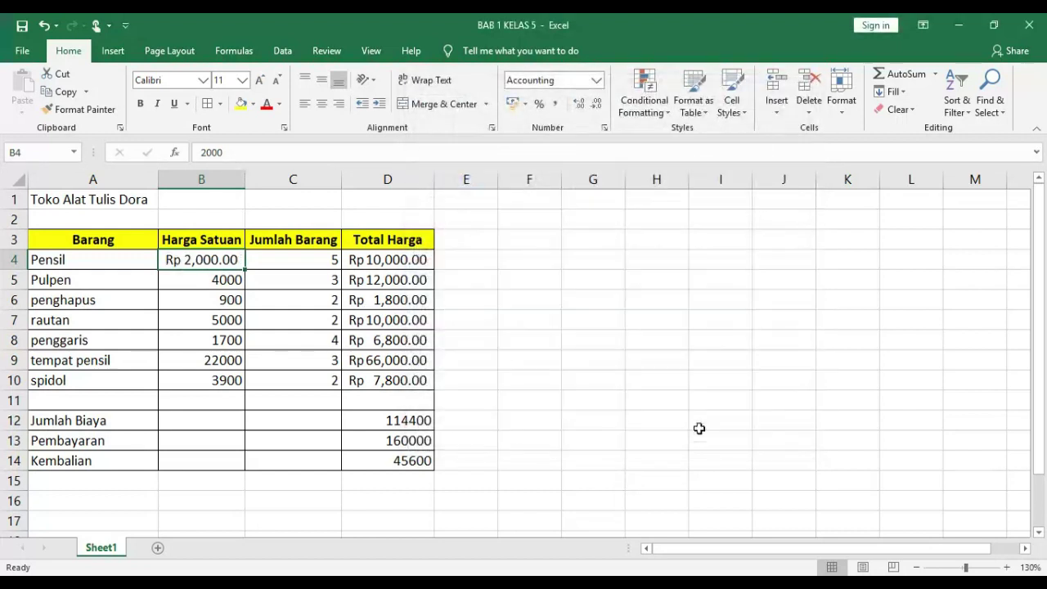
# - Try to fill the Pensil unit price in B4 down to B9, and undo the fill
pyautogui.click(236, 279)
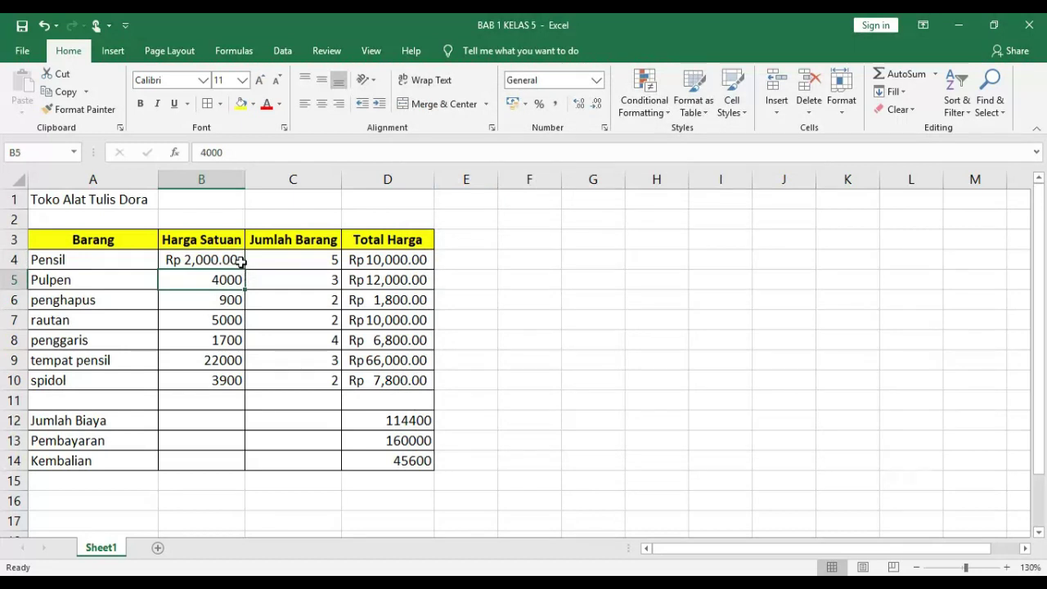
pyautogui.click(242, 267)
pyautogui.moveTo(246, 268); pyautogui.dragTo(239, 370)
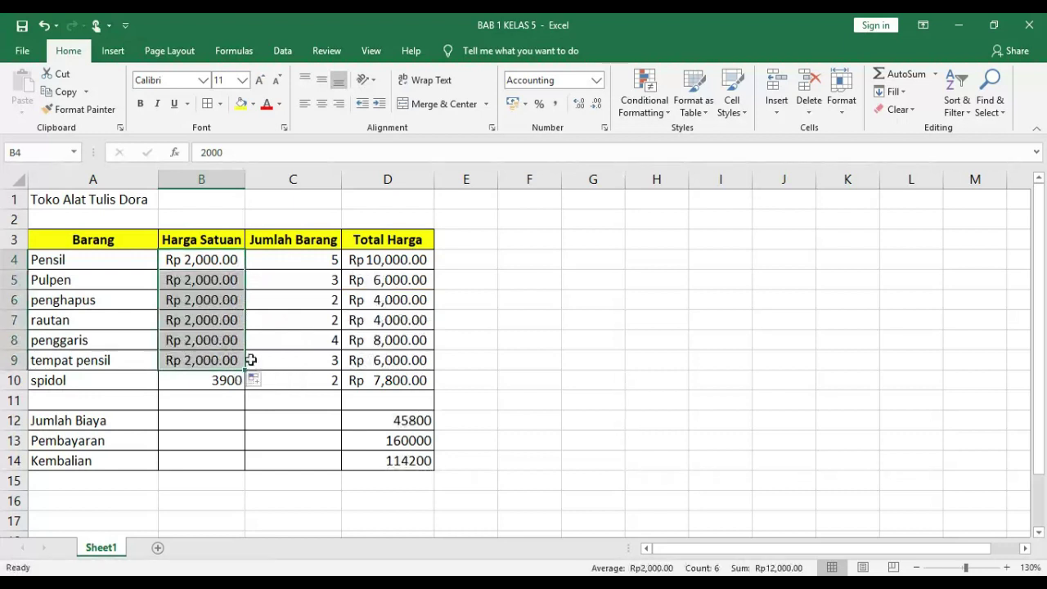
pyautogui.hotkey('ctrl', 'z')
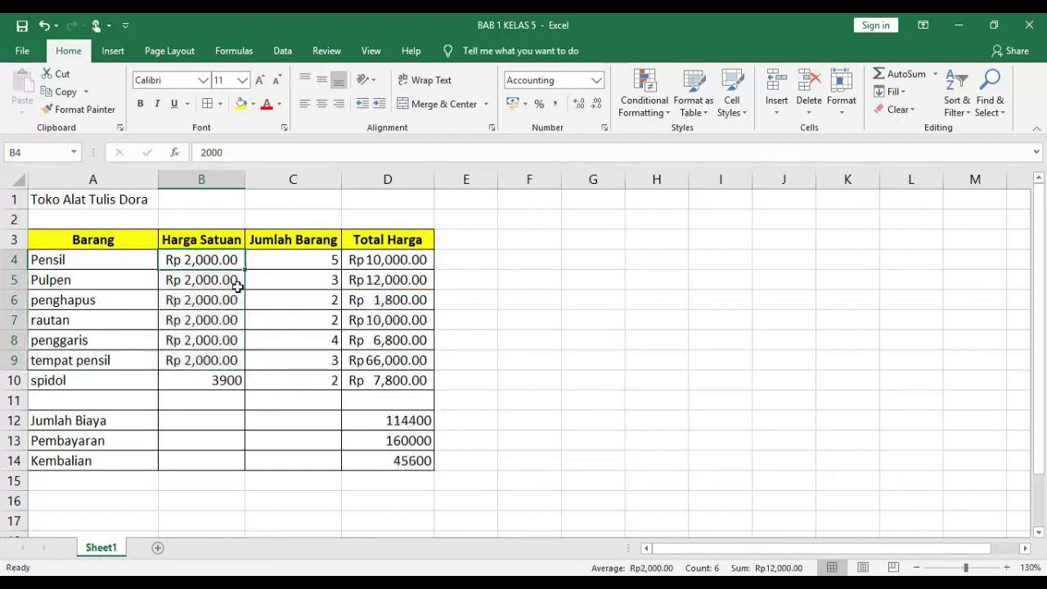
# - Compare the unit prices in B5:B6 with the formulas behind the item totals in D4:D9
pyautogui.click(227, 283)
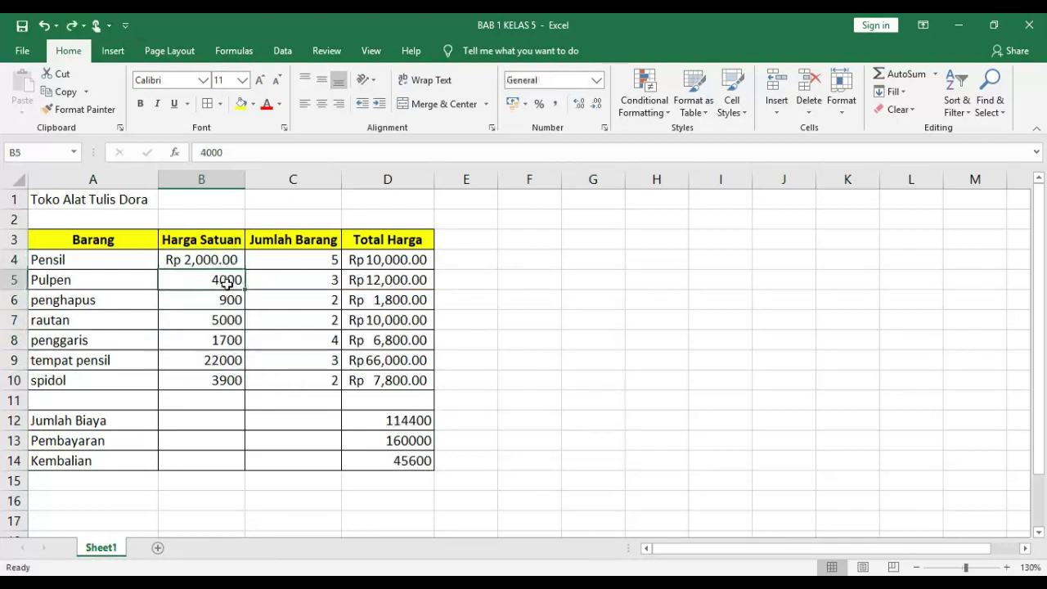
pyautogui.click(234, 304)
pyautogui.click(412, 263)
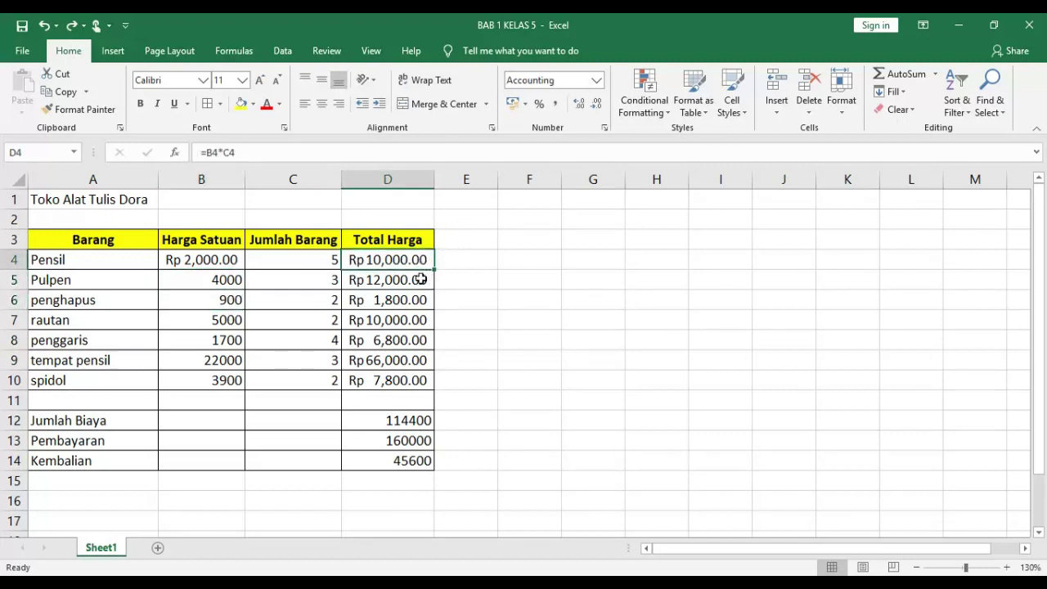
pyautogui.click(420, 279)
pyautogui.click(417, 299)
pyautogui.click(417, 320)
pyautogui.click(417, 340)
pyautogui.click(417, 360)
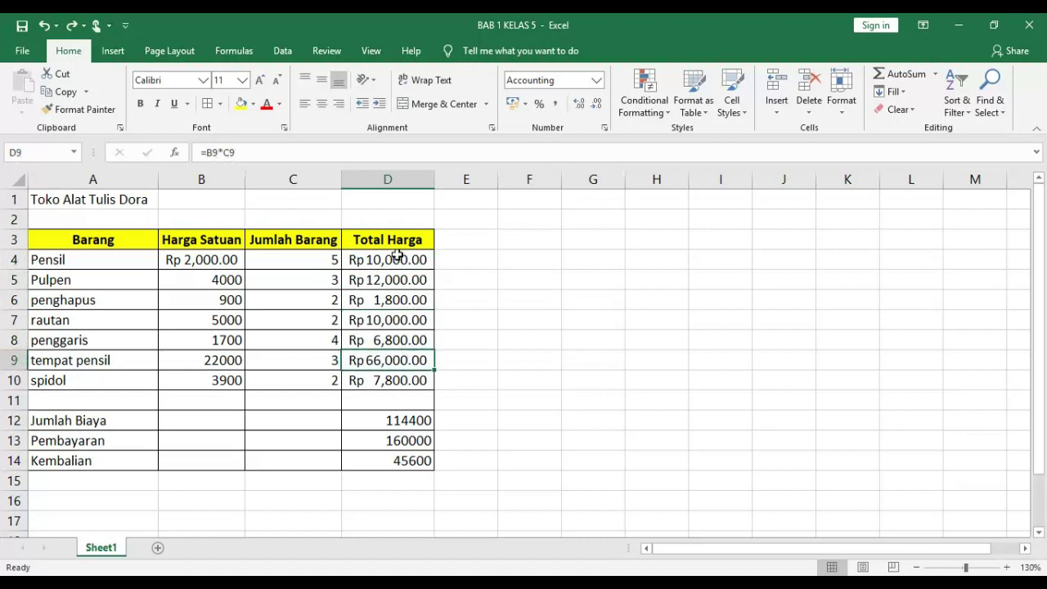
# - Apply Currency to the Pulpen unit price in B5 and switch it to Accounting with the Rp symbol and 2 decimal places
pyautogui.click(236, 280)
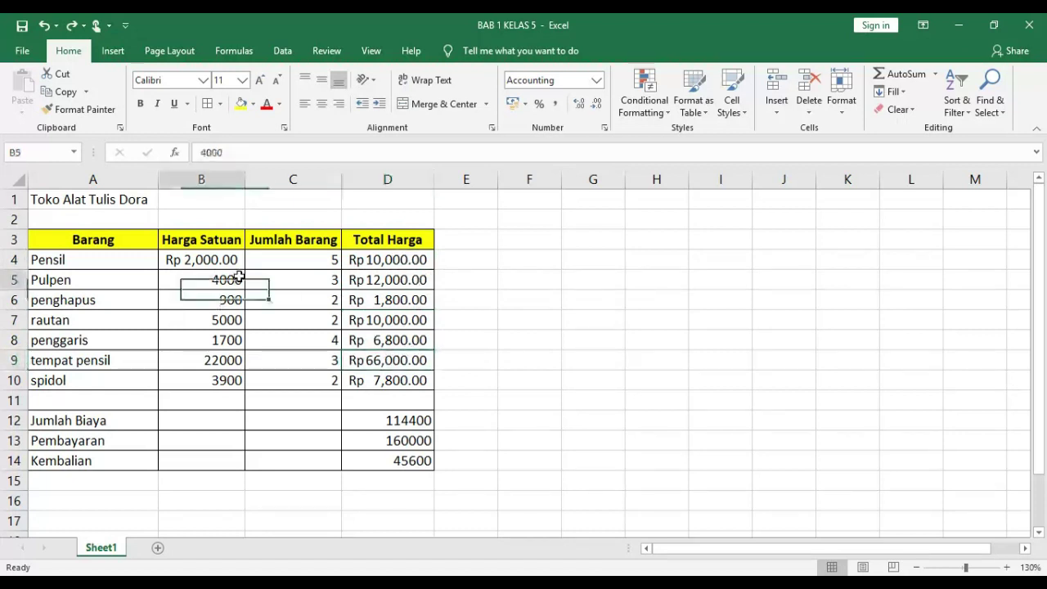
pyautogui.click(596, 80)
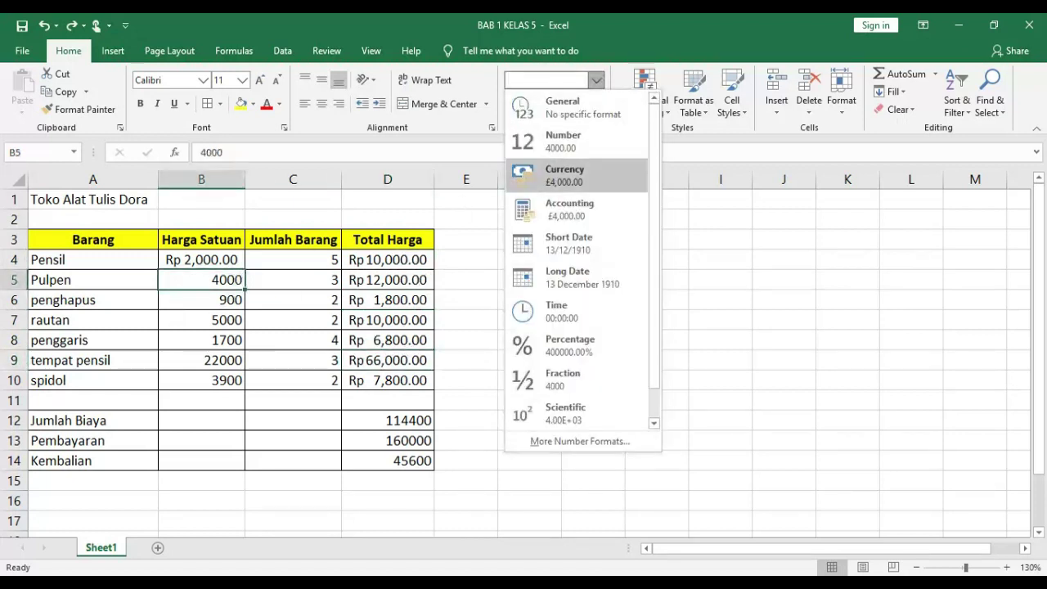
pyautogui.click(572, 175)
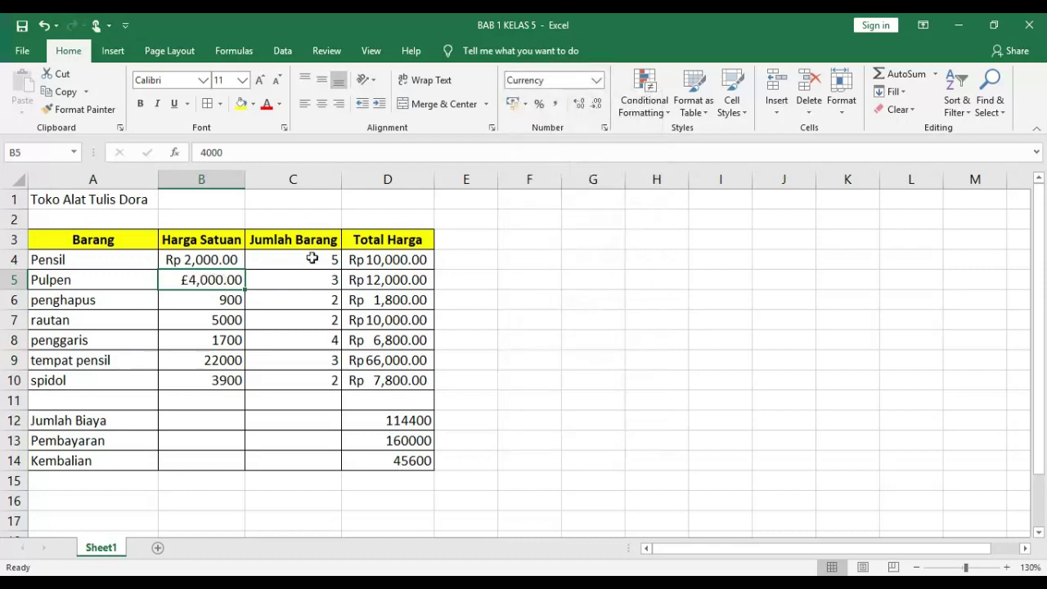
pyautogui.click(524, 104)
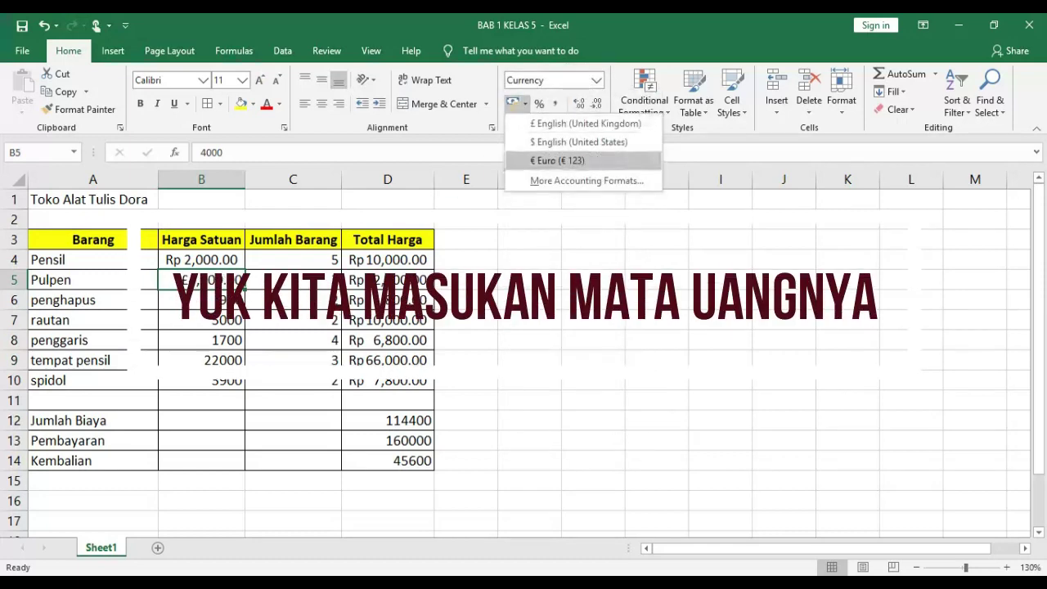
pyautogui.click(565, 180)
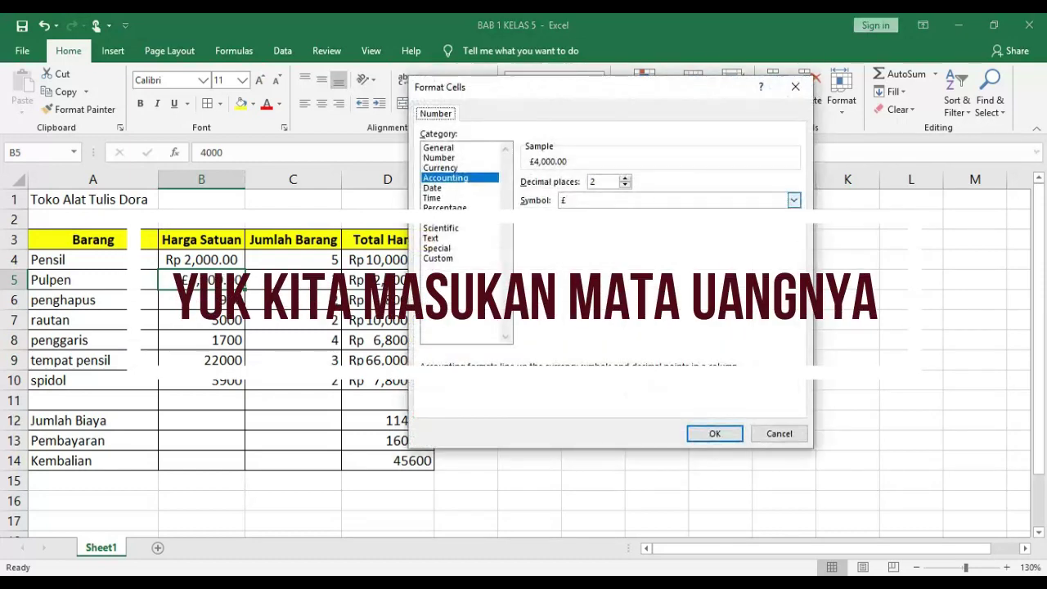
pyautogui.click(793, 200)
pyautogui.scroll(-10, 671, 302)
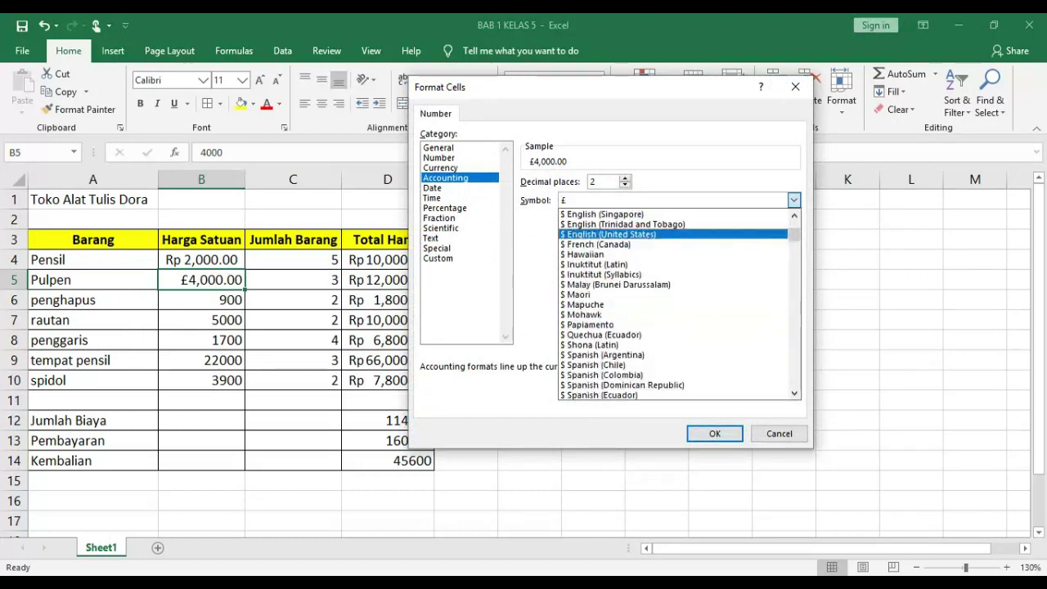
pyautogui.scroll(-10, 679, 302)
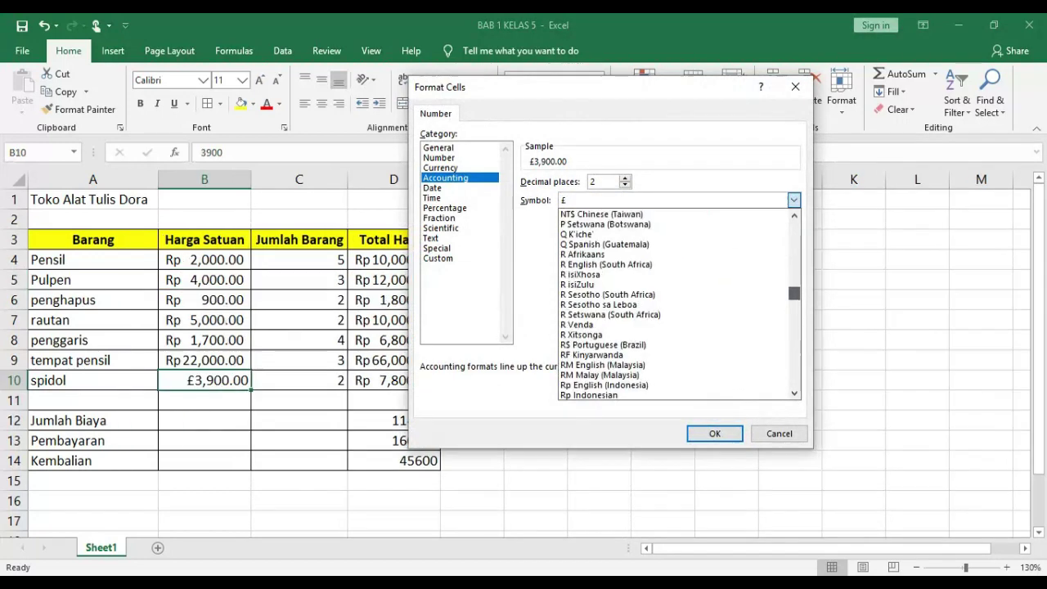
# - Set the spidol unit price in B10 to Accounting with the Rp Indonesian symbol and 2 decimal places
pyautogui.scroll(-5, 678, 303)
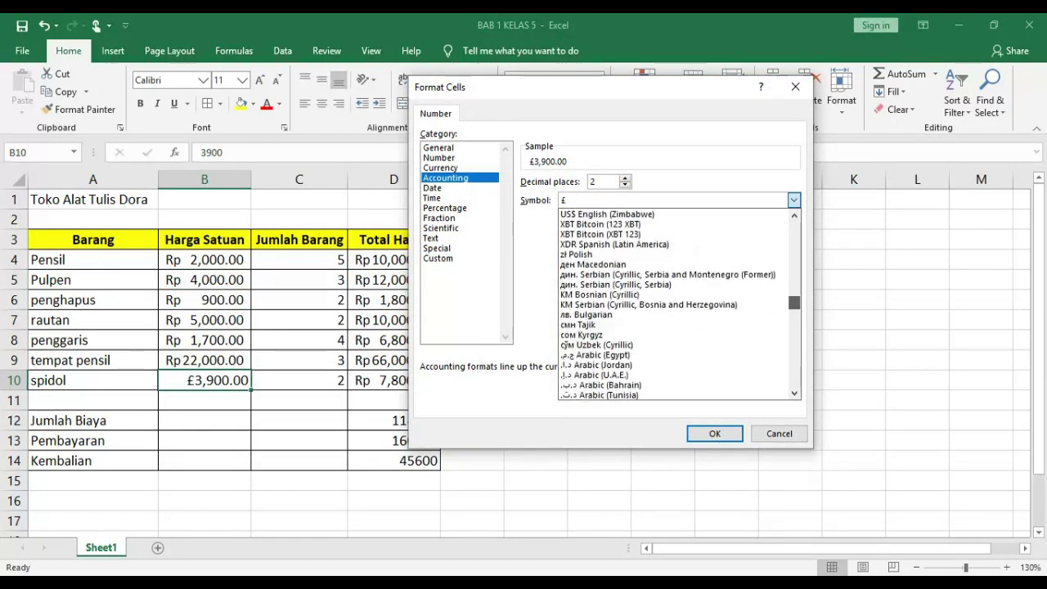
pyautogui.scroll(4, 621, 270)
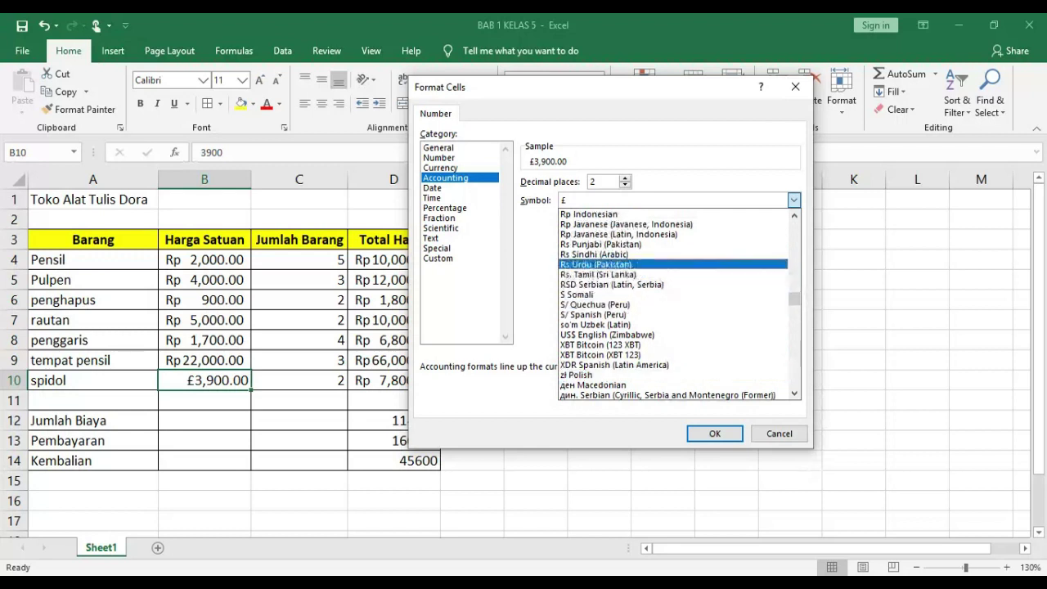
pyautogui.click(588, 214)
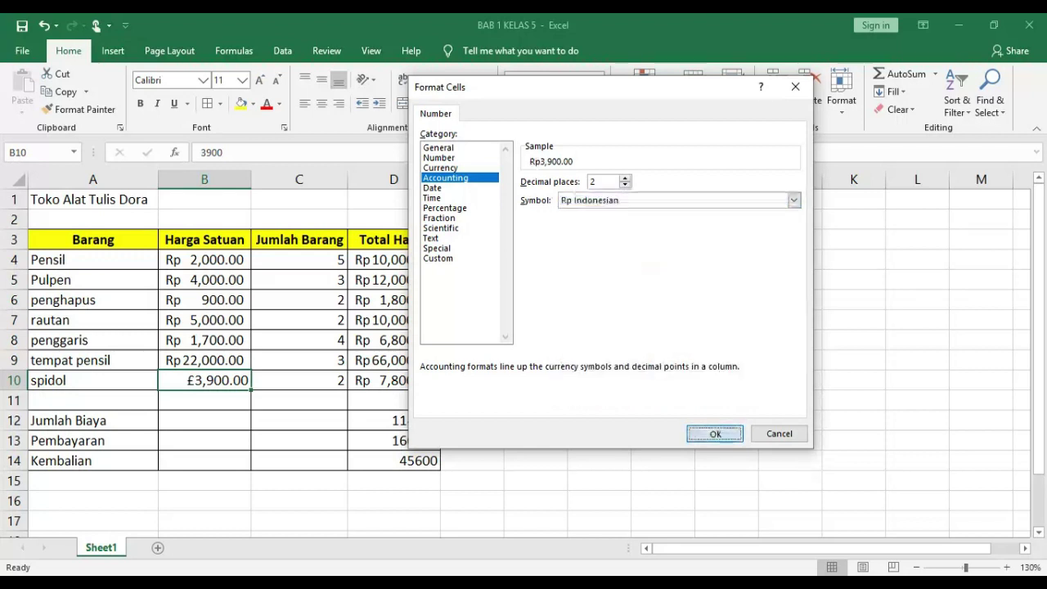
pyautogui.click(714, 434)
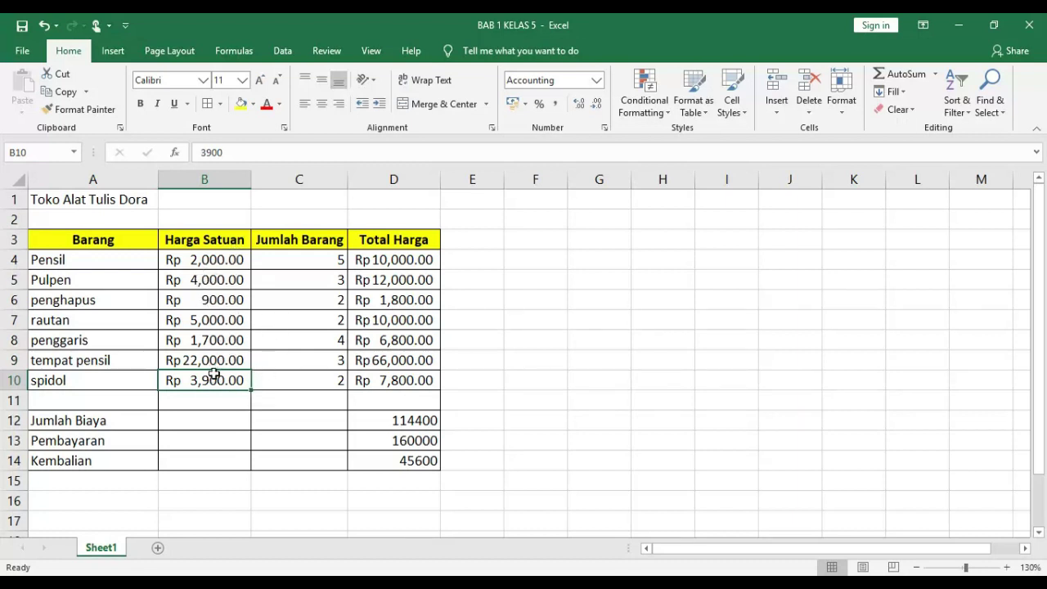
pyautogui.click(205, 263)
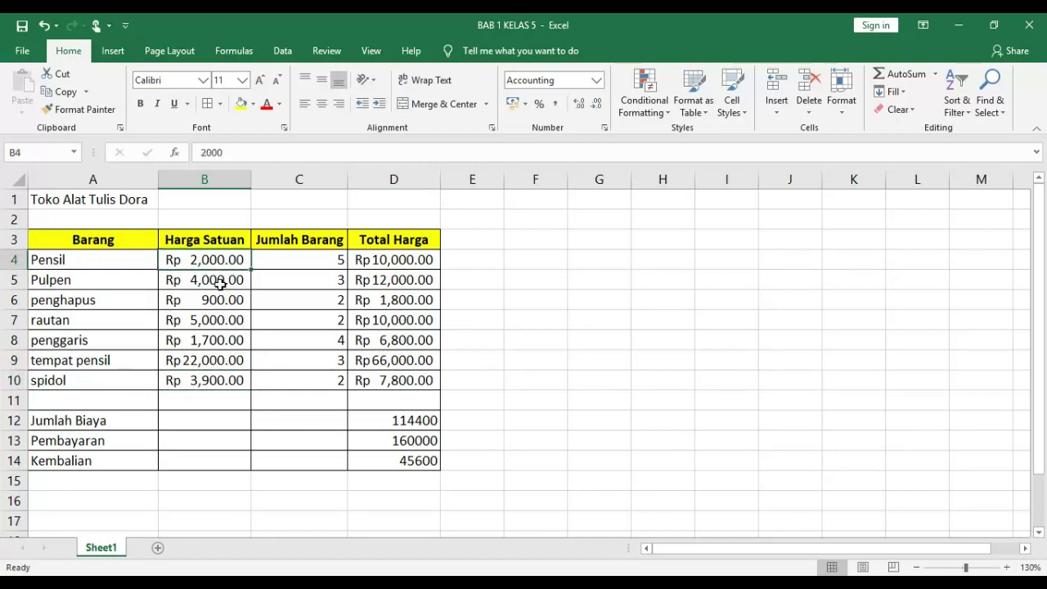
pyautogui.click(225, 300)
# - Format the Jumlah Biaya, Pembayaran and Kembalian amounts in D12:D14 as Accounting with the Rp symbol and 2 decimal places
pyautogui.click(404, 429)
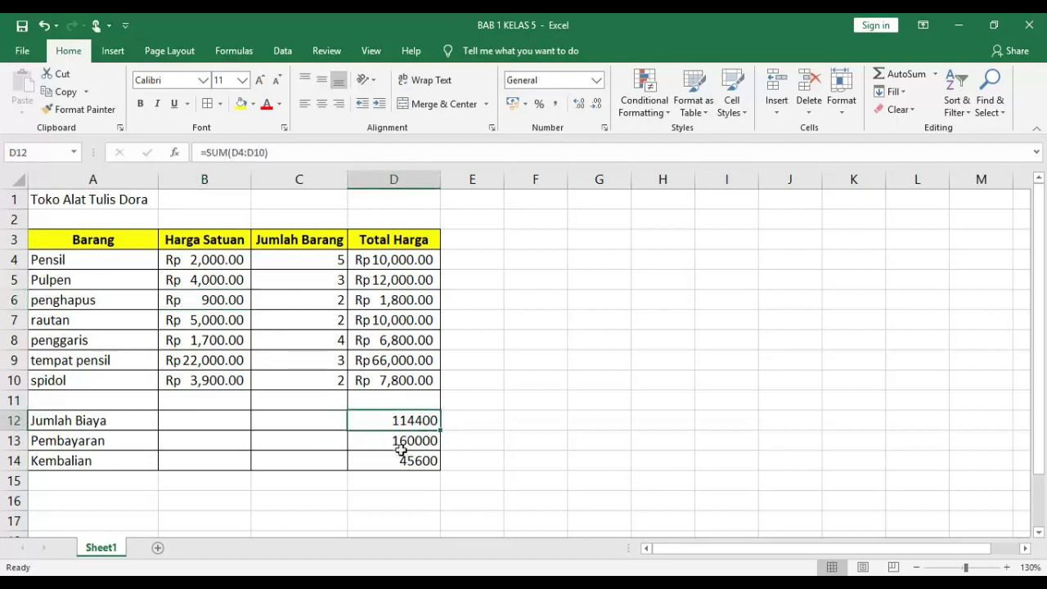
pyautogui.click(596, 79)
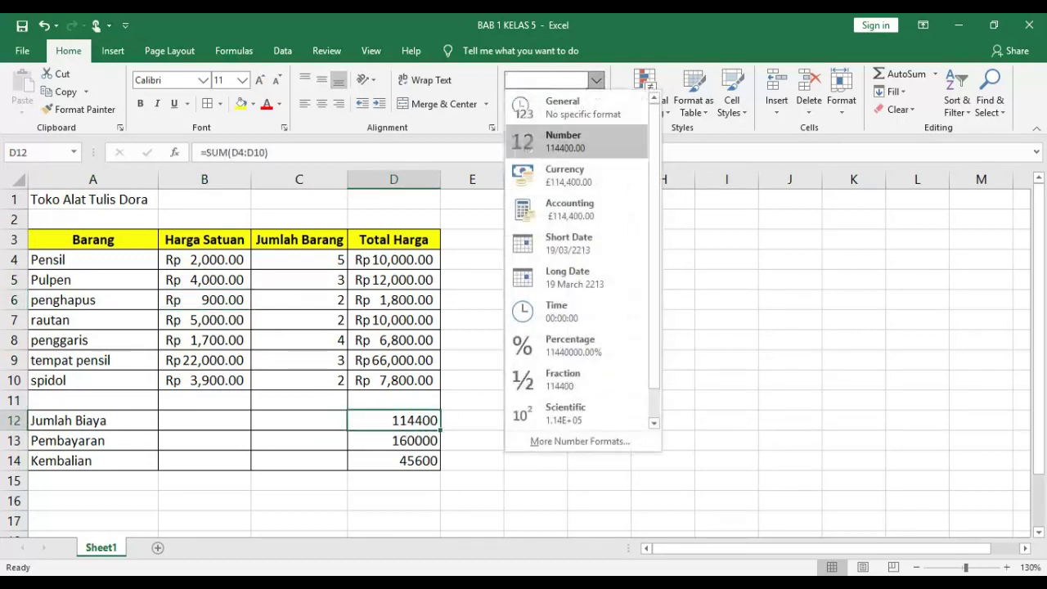
pyautogui.click(587, 175)
pyautogui.click(525, 104)
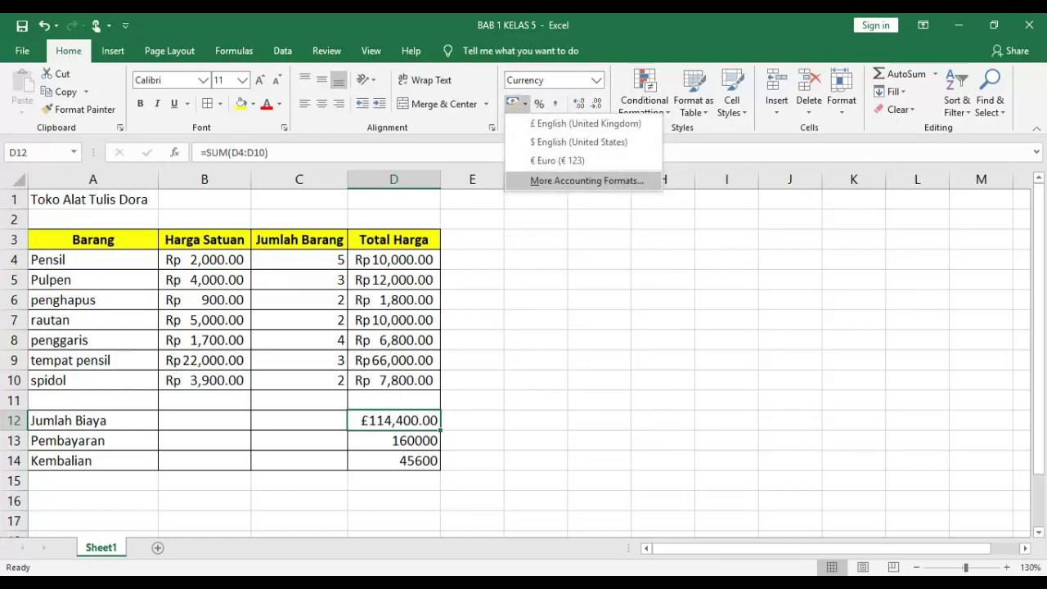
pyautogui.click(573, 180)
pyautogui.click(793, 200)
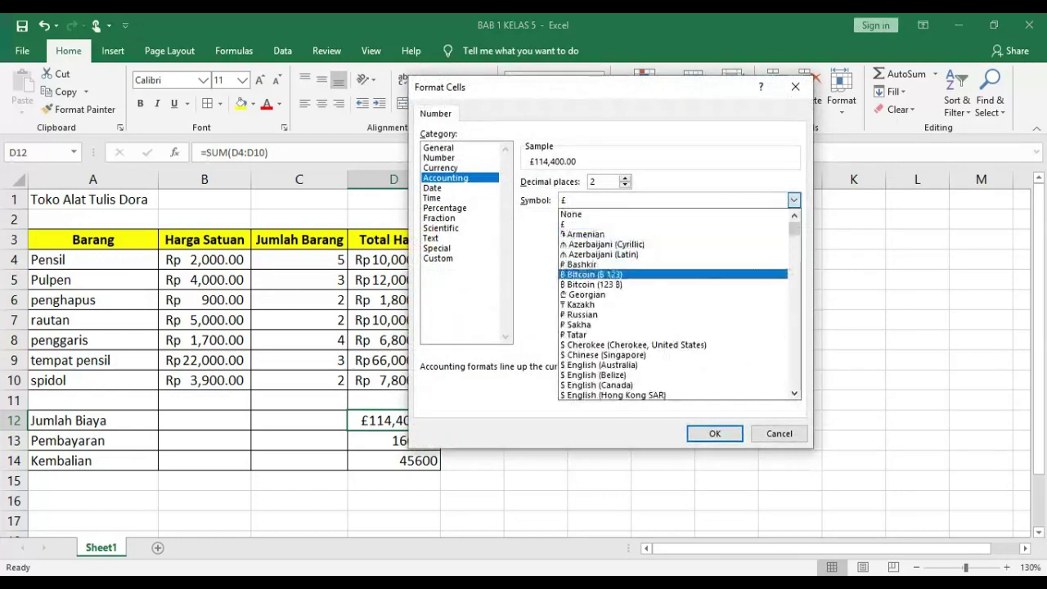
pyautogui.scroll(-6, 671, 302)
pyautogui.press('F4')
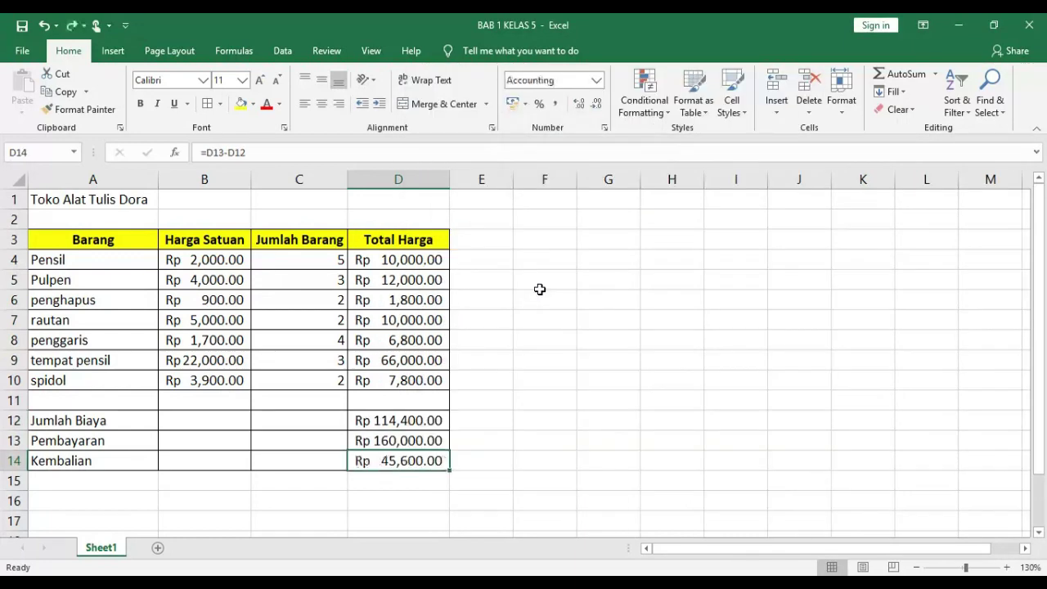
pyautogui.click(540, 293)
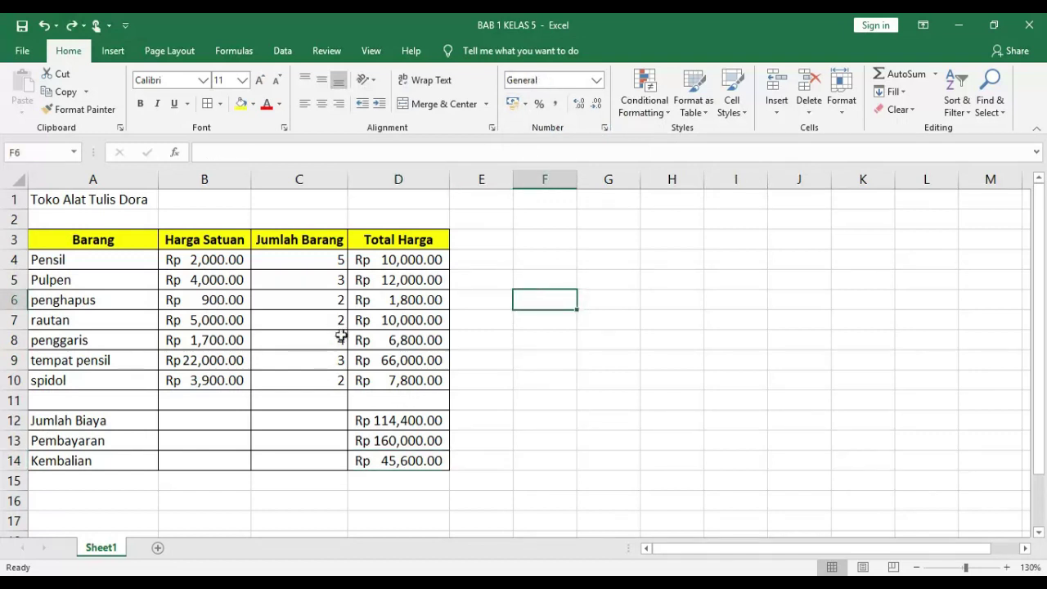
# - Merge and centre the Jumlah Biaya label across A12:C12
pyautogui.click(374, 420)
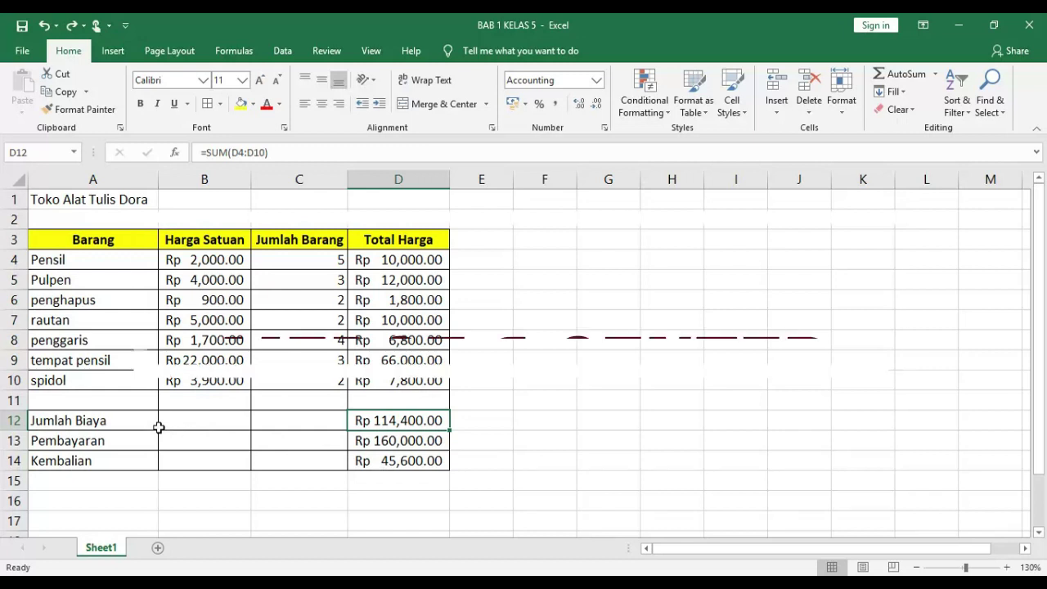
pyautogui.click(129, 417)
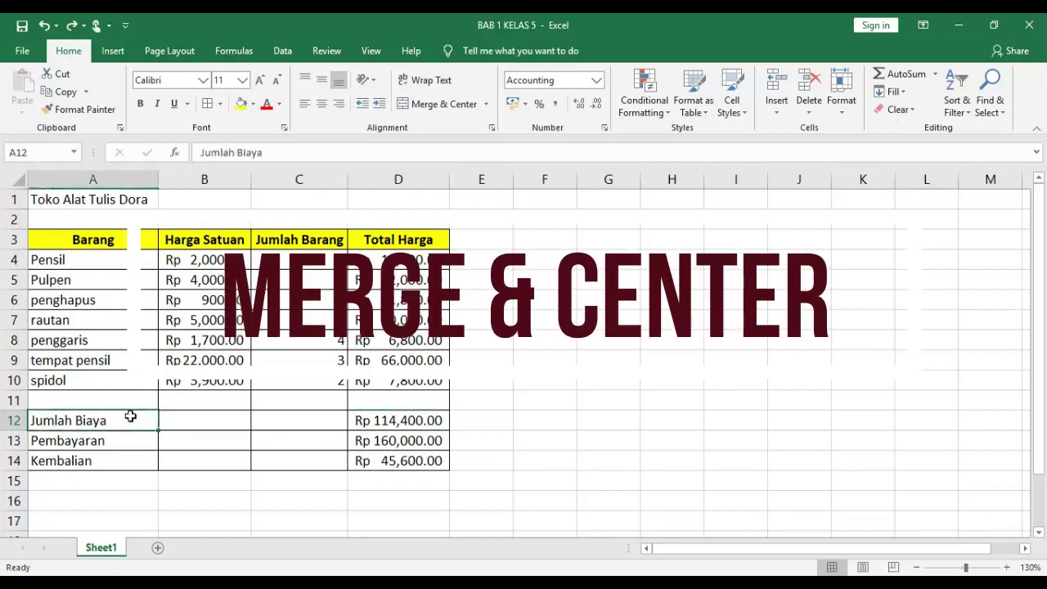
pyautogui.moveTo(159, 420); pyautogui.dragTo(281, 426)
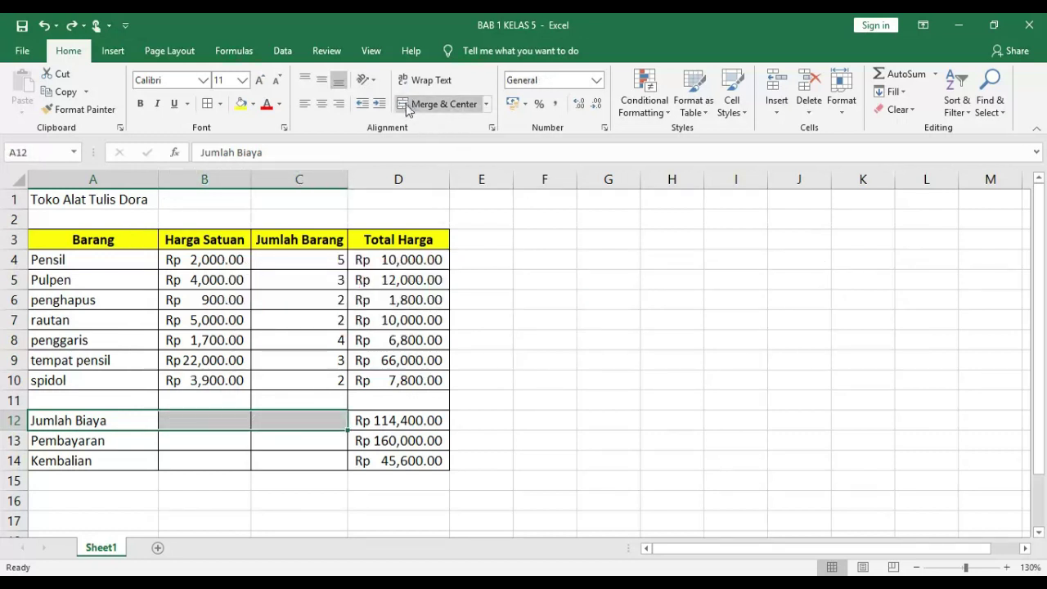
pyautogui.click(441, 107)
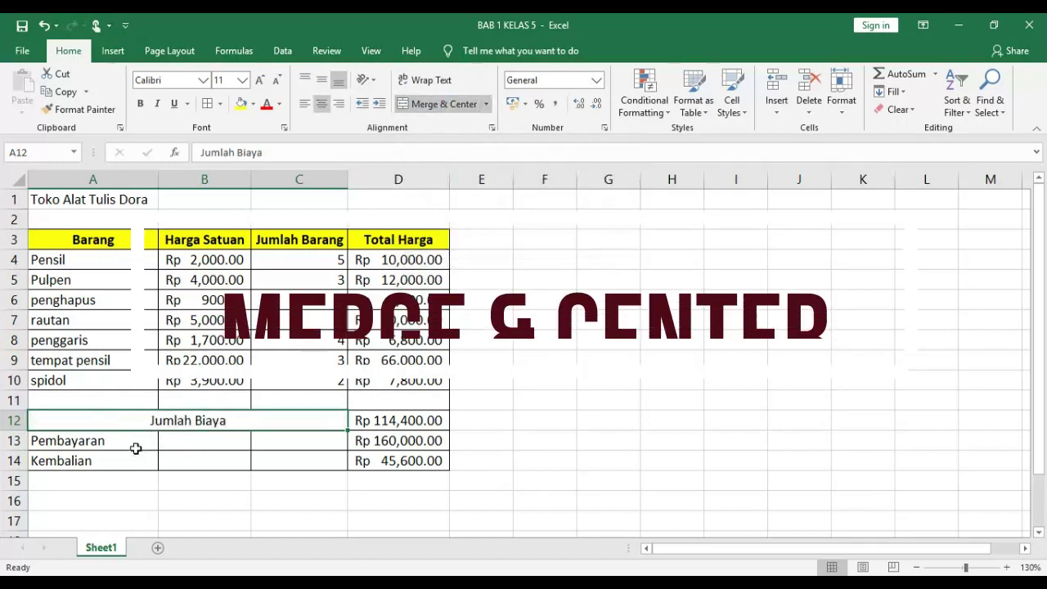
# - Merge and centre the Pembayaran label across A13:C13 and the Kembalian label across A14:C14, each in its own row
pyautogui.moveTo(130, 449); pyautogui.dragTo(270, 440)
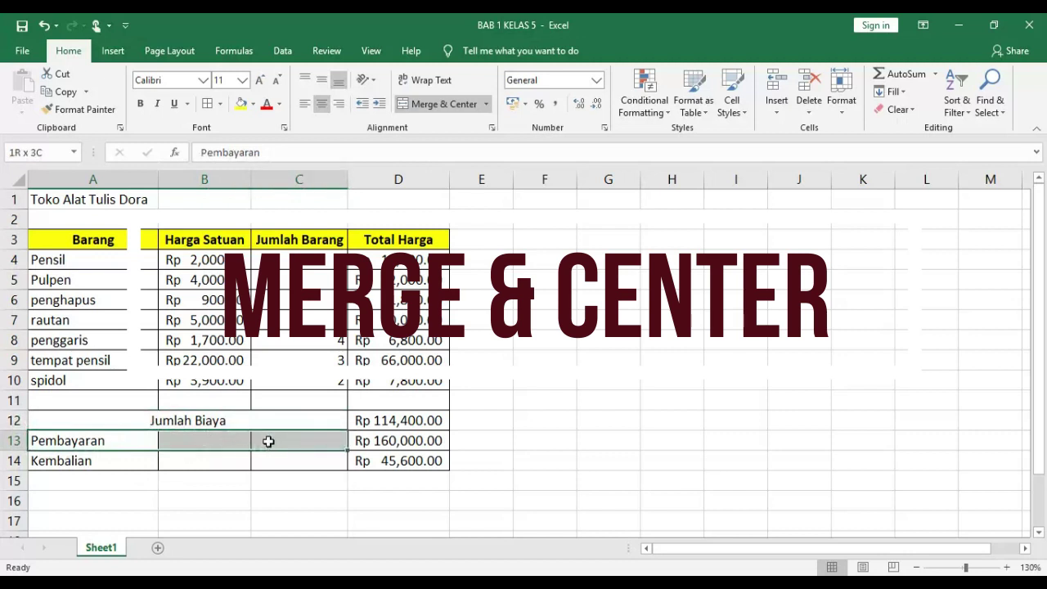
pyautogui.click(425, 104)
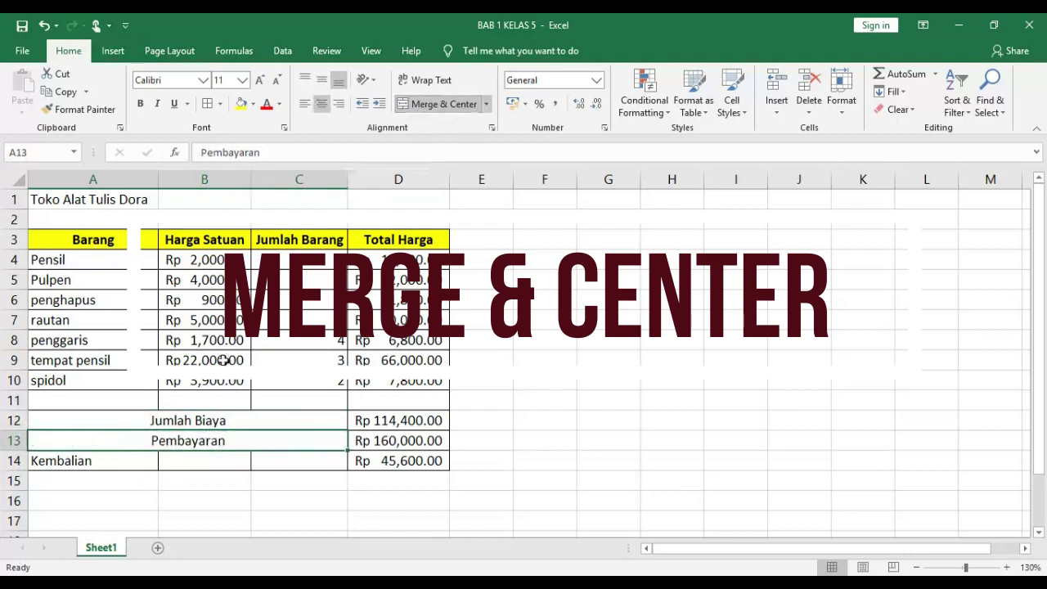
pyautogui.moveTo(103, 465); pyautogui.dragTo(279, 462)
pyautogui.click(117, 463)
pyautogui.moveTo(117, 463); pyautogui.dragTo(295, 456)
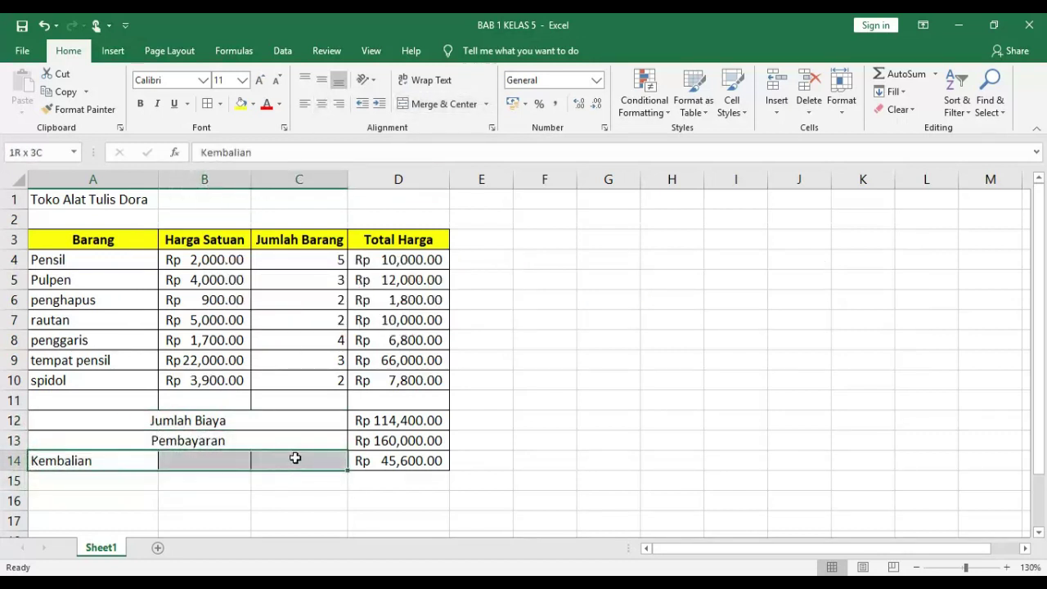
pyautogui.click(439, 103)
pyautogui.click(315, 433)
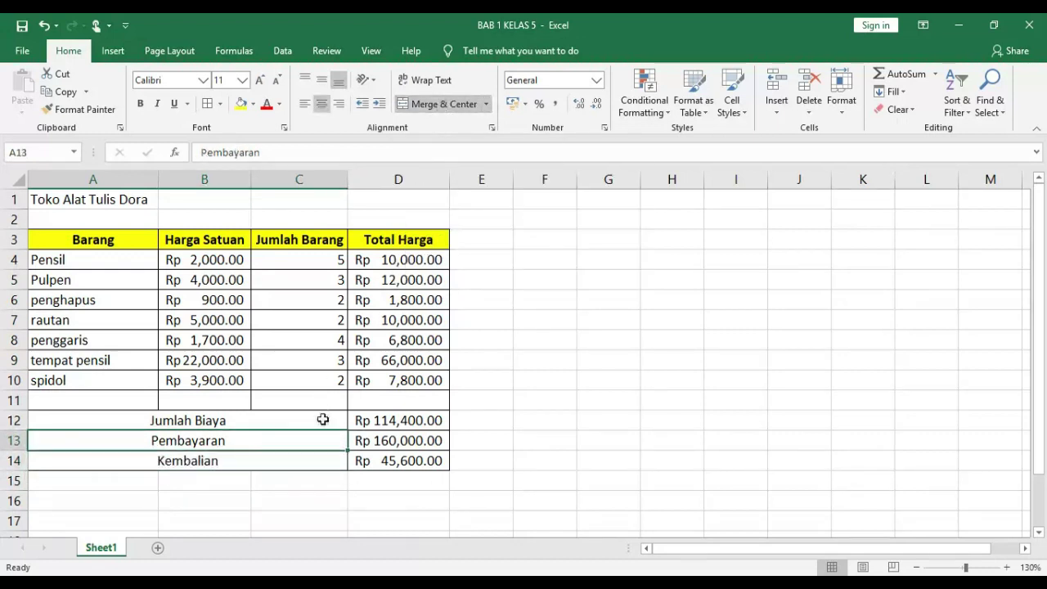